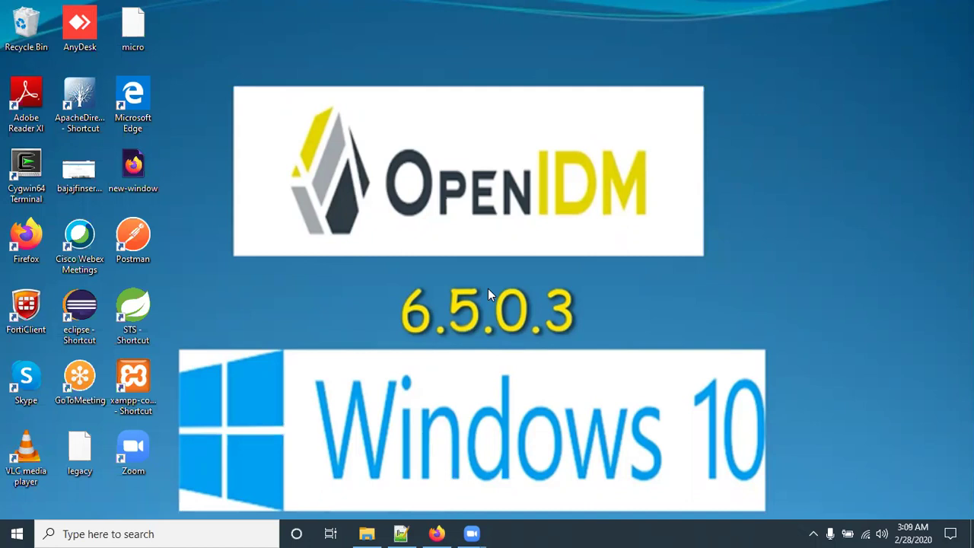
Step: Load backstage.forgerock.com in Firefox and head to its Register page
{"action": "left_click", "coordinate": [436, 533]}
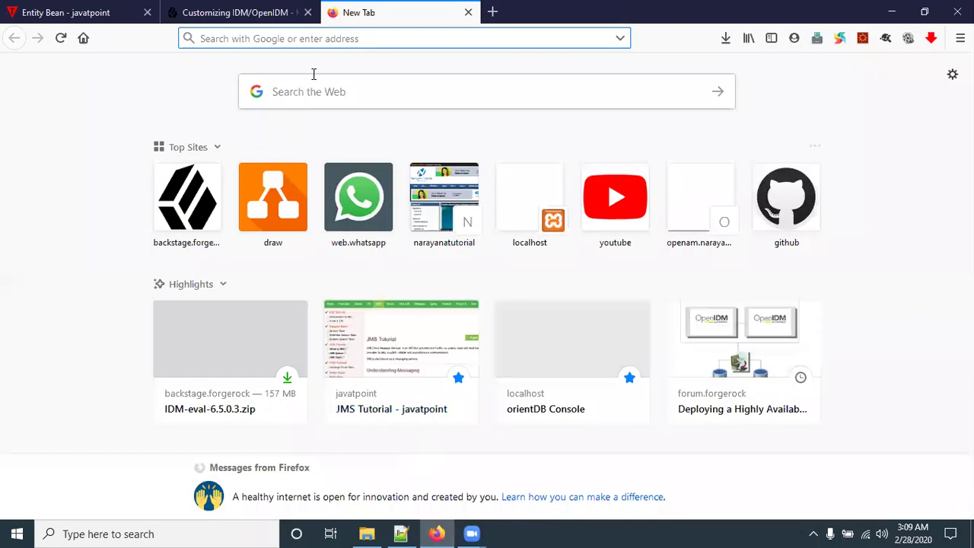
{"action": "type", "text": "bak"}
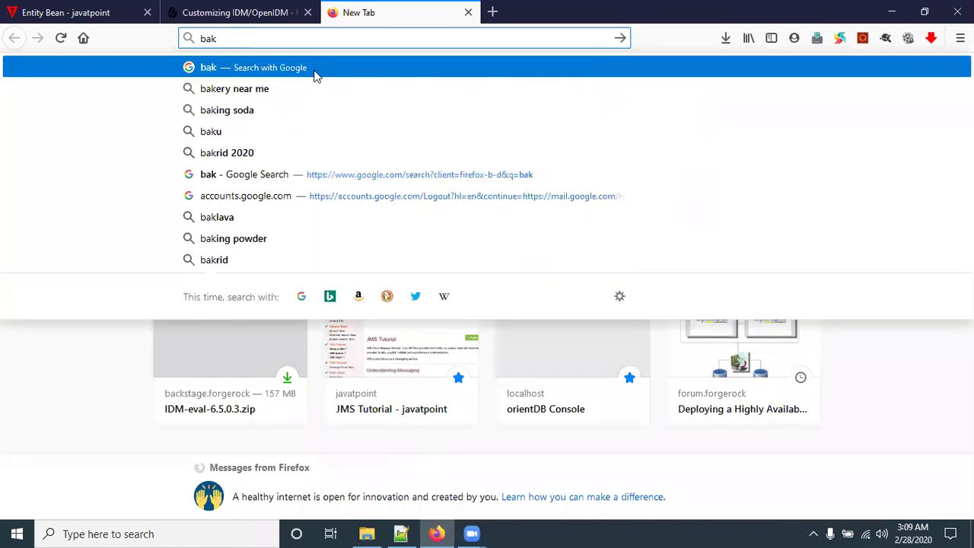
{"action": "key", "text": "BackSpace"}
{"action": "type", "text": "c"}
{"action": "key", "text": "Right"}
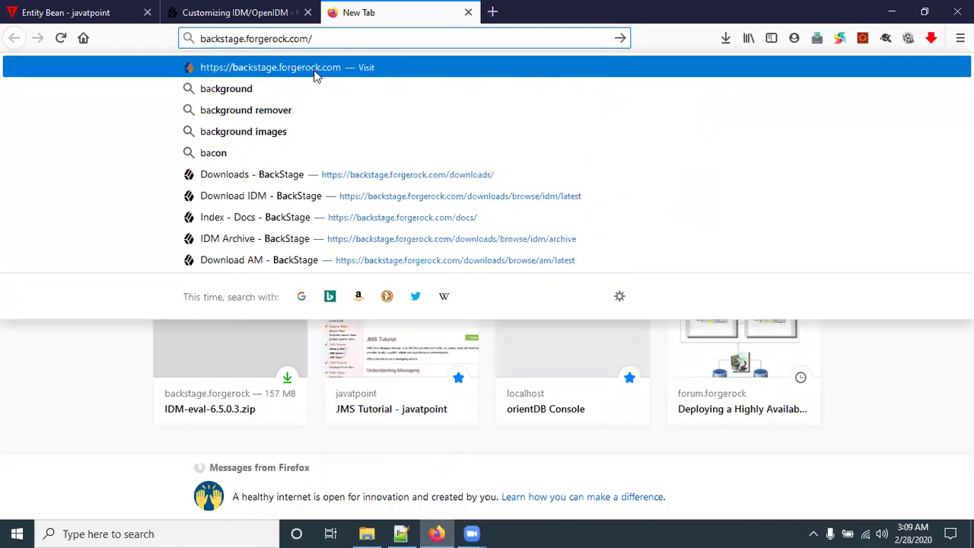
{"action": "left_click", "coordinate": [316, 74]}
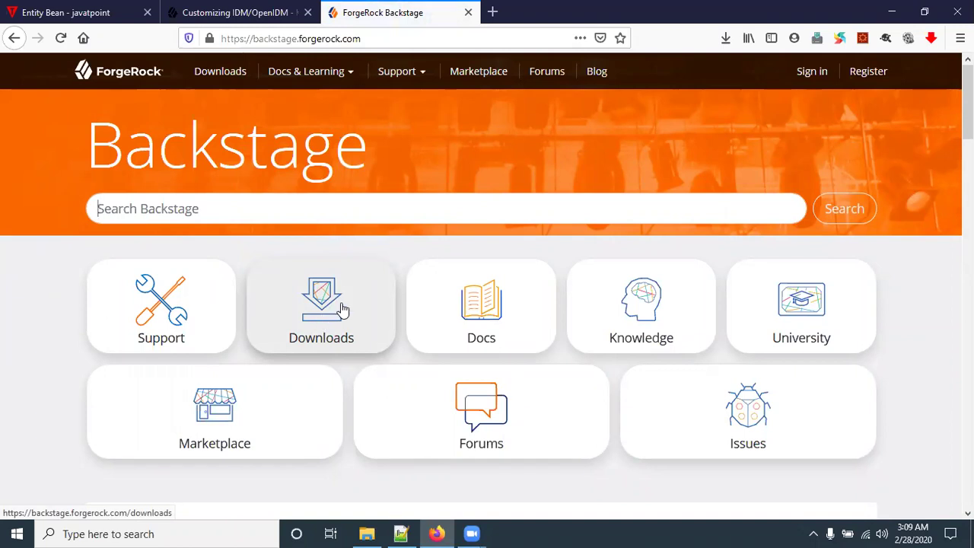
{"action": "left_click", "coordinate": [869, 77]}
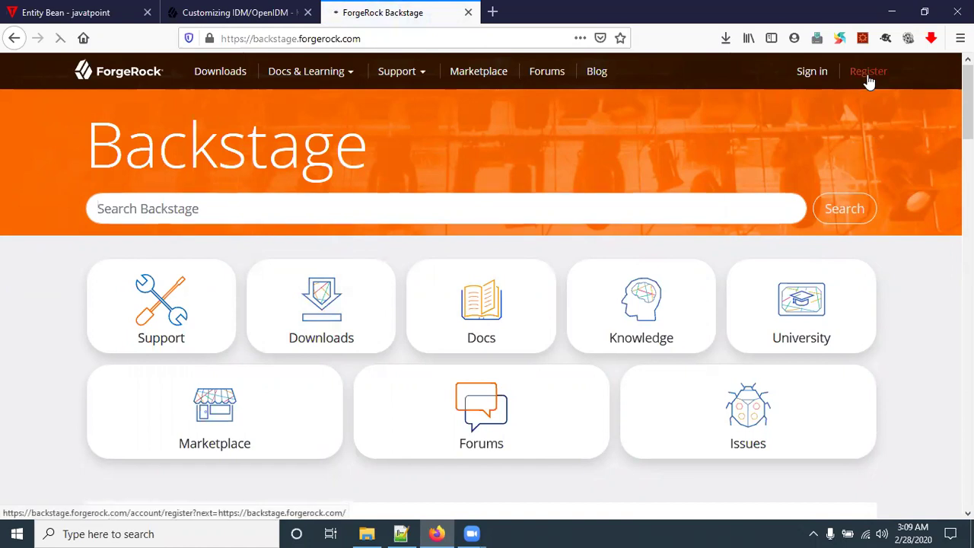
{"action": "left_click", "coordinate": [160, 237]}
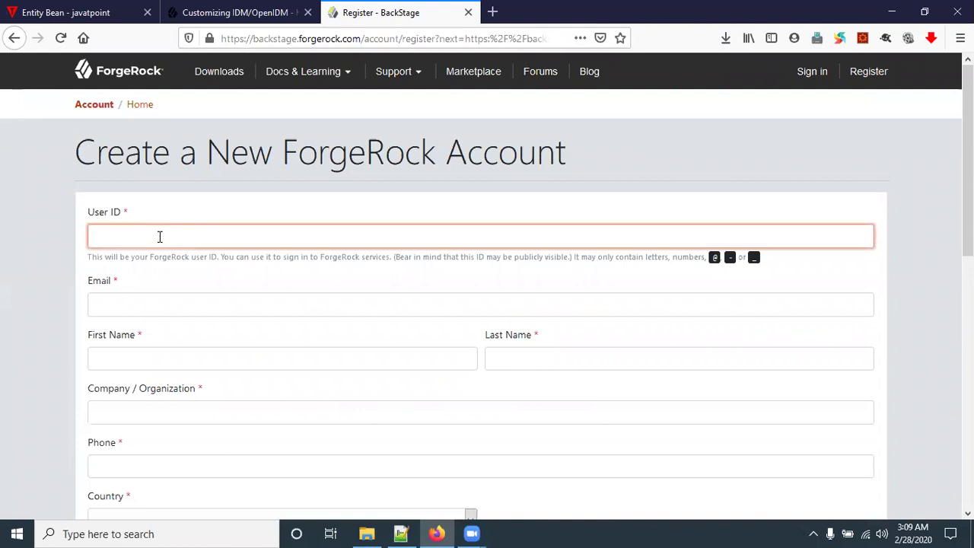
{"action": "left_click", "coordinate": [146, 306]}
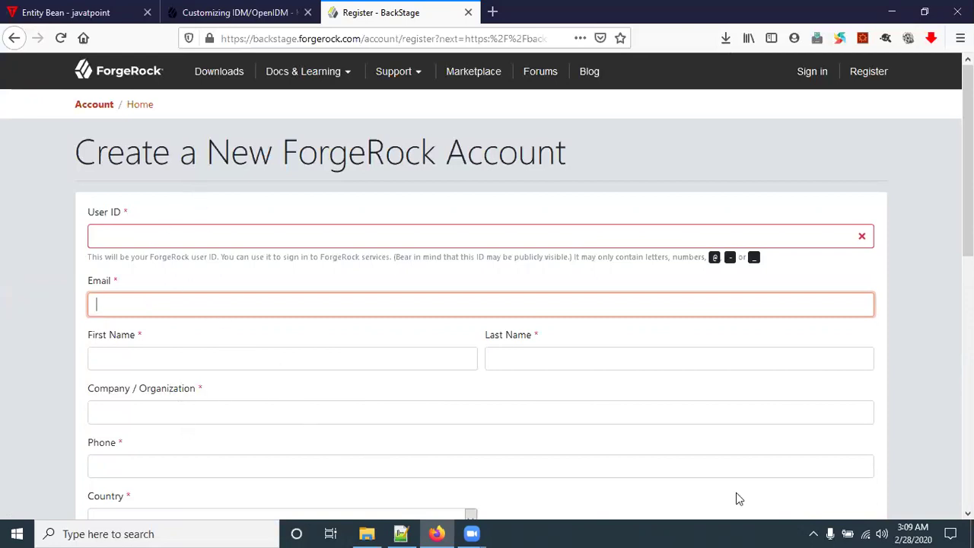
{"action": "scroll", "coordinate": [660, 491], "scroll_direction": "down", "scroll_amount": 4}
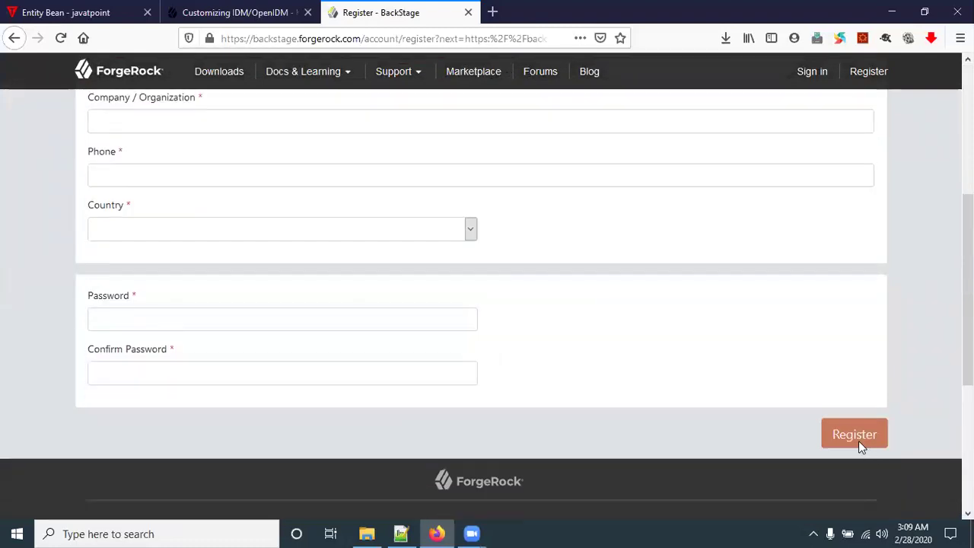
{"action": "scroll", "coordinate": [728, 323], "scroll_direction": "up", "scroll_amount": 2}
{"action": "scroll", "coordinate": [728, 323], "scroll_direction": "up", "scroll_amount": 2}
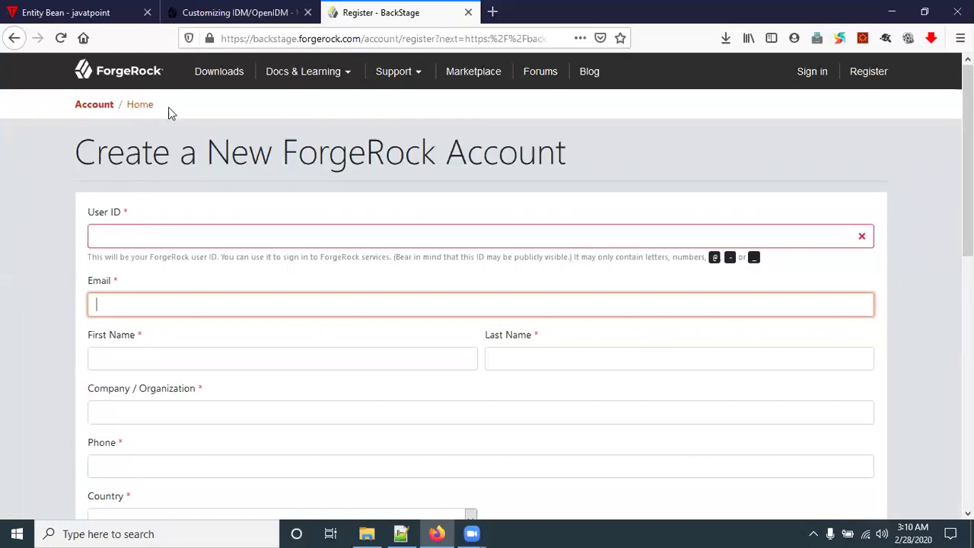
{"action": "left_click", "coordinate": [278, 41]}
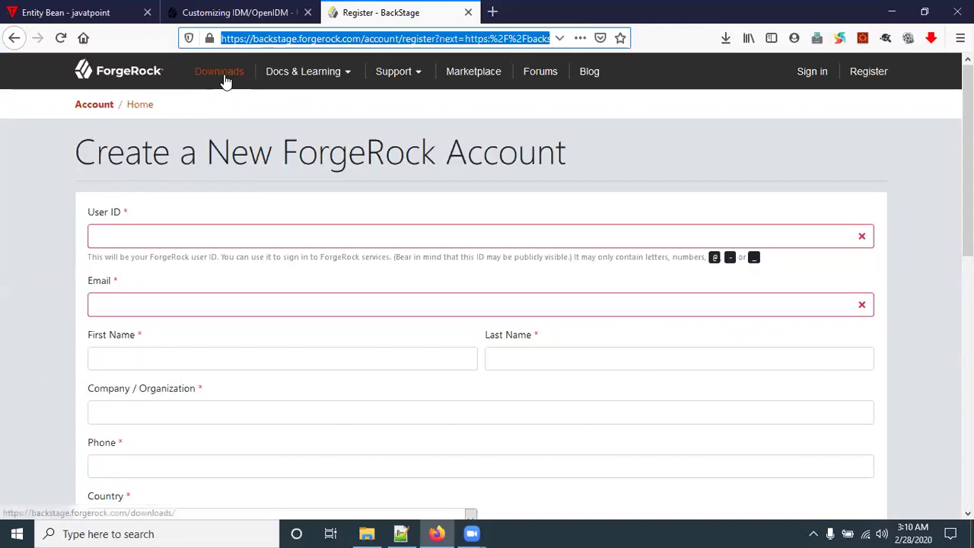
Step: Open the Identity Management downloads and settle on the Latest tab listing version 6.5.0.3
{"action": "left_click", "coordinate": [223, 73]}
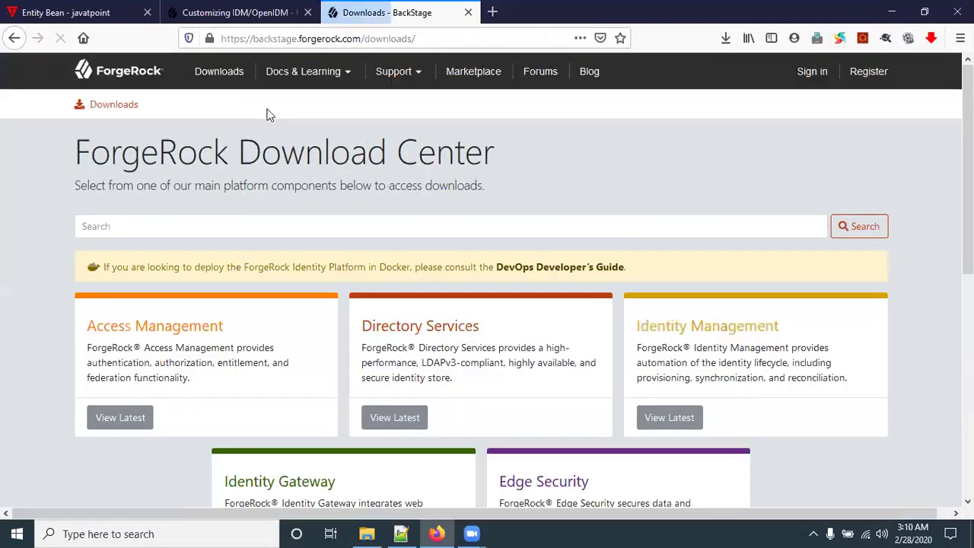
{"action": "left_click", "coordinate": [687, 327]}
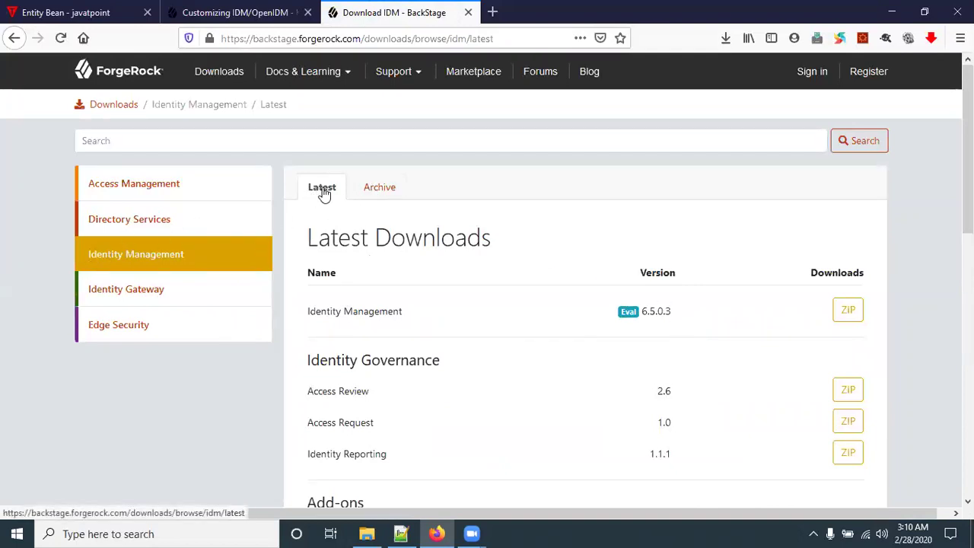
{"action": "left_click", "coordinate": [384, 194]}
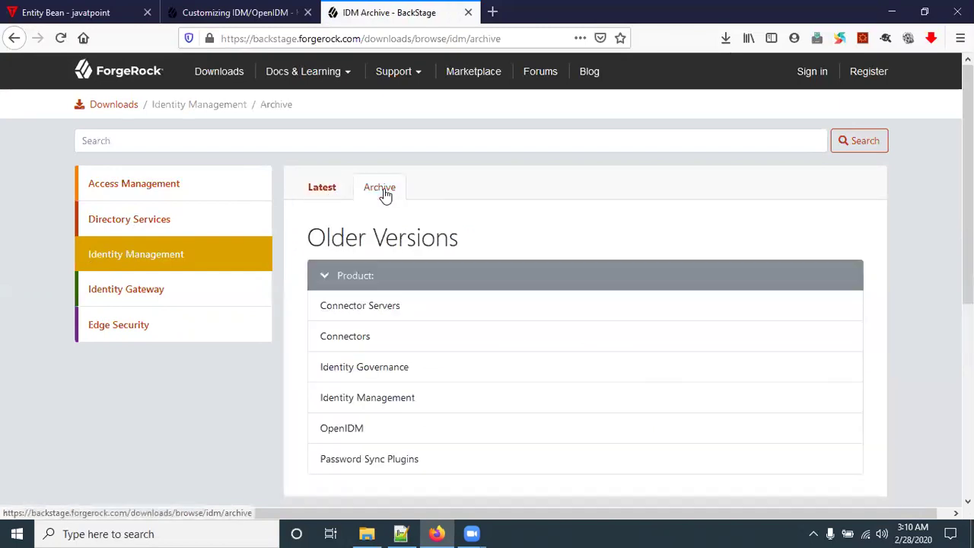
{"action": "left_click", "coordinate": [326, 196]}
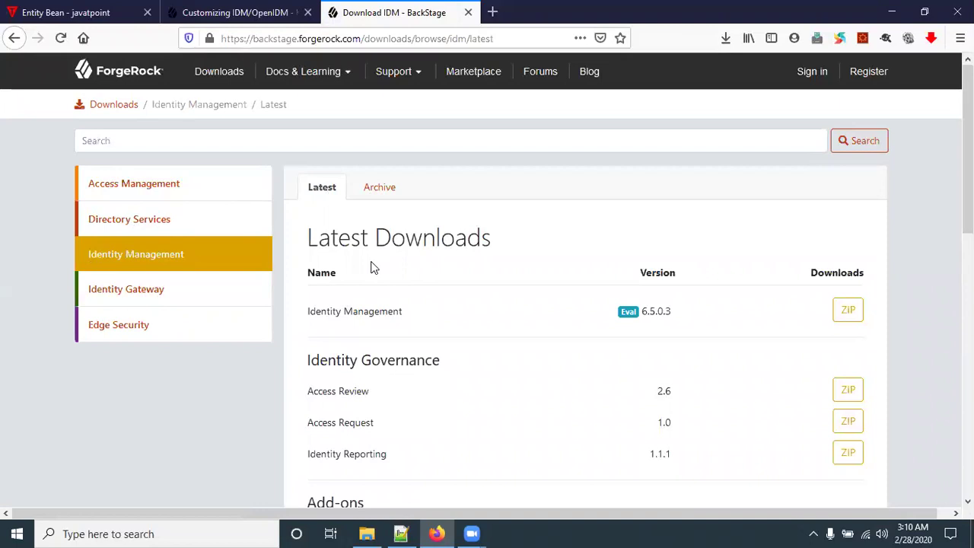
{"action": "left_click", "coordinate": [375, 193]}
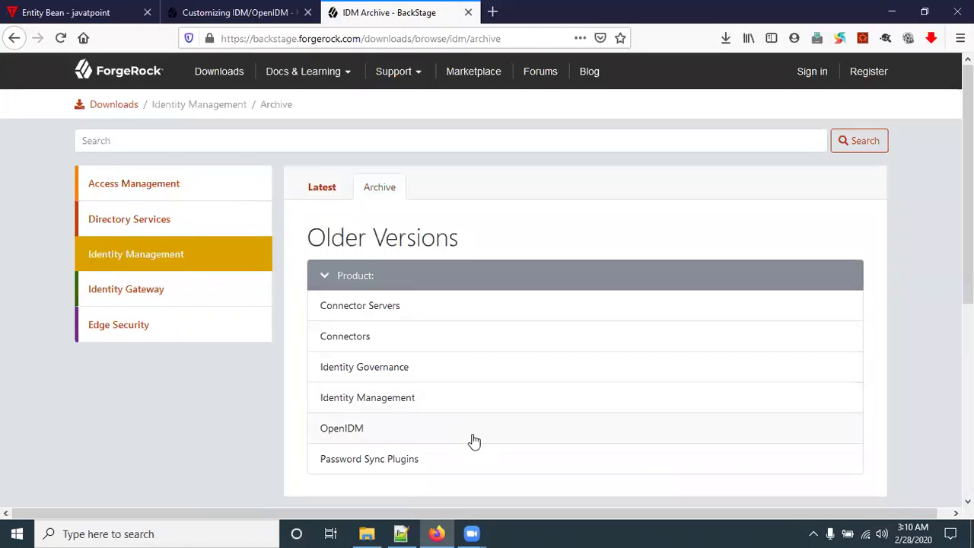
{"action": "left_click", "coordinate": [318, 188]}
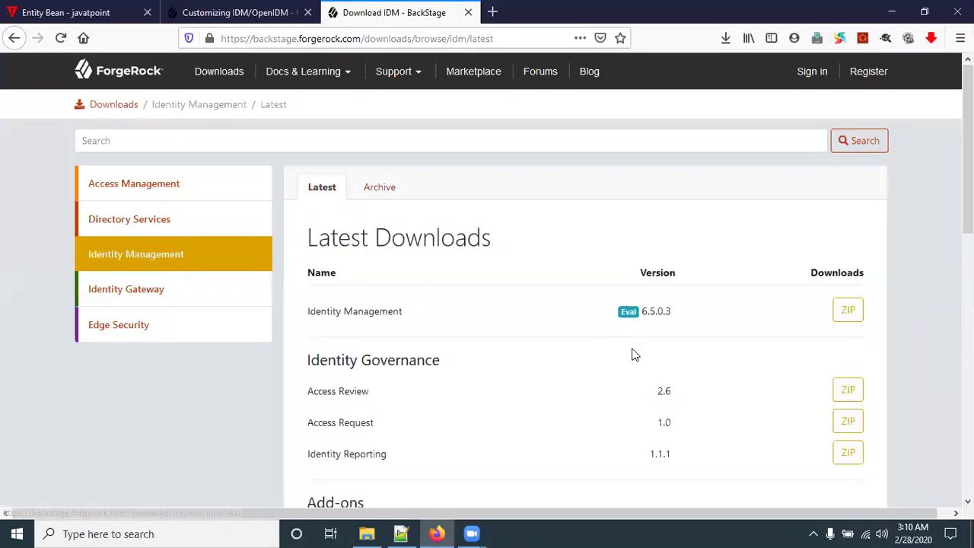
{"action": "left_click", "coordinate": [371, 196]}
{"action": "left_click", "coordinate": [321, 191]}
{"action": "left_click", "coordinate": [551, 275]}
Step: Request the IDM 6.5.0.3 zip and sign in to the ForgeRock account
{"action": "left_click", "coordinate": [847, 314]}
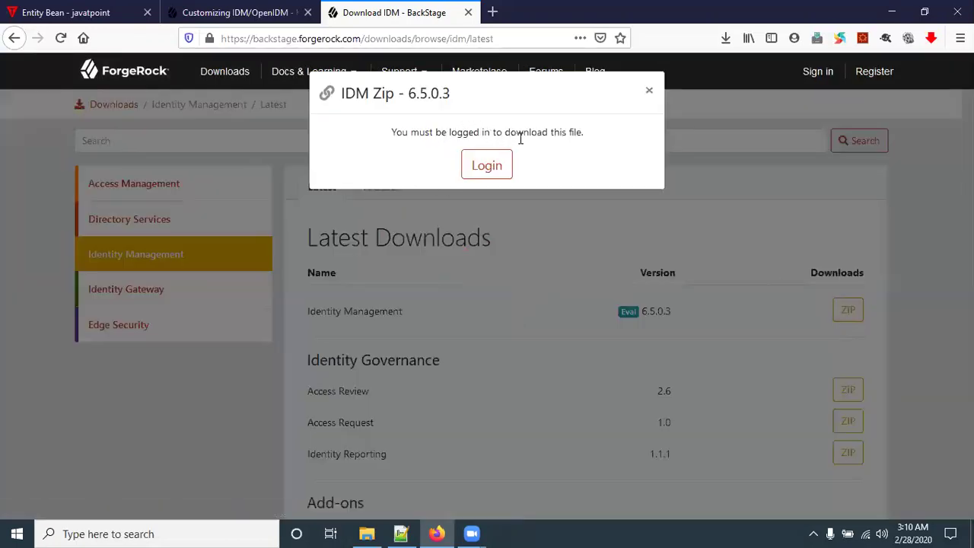
{"action": "left_click", "coordinate": [487, 172]}
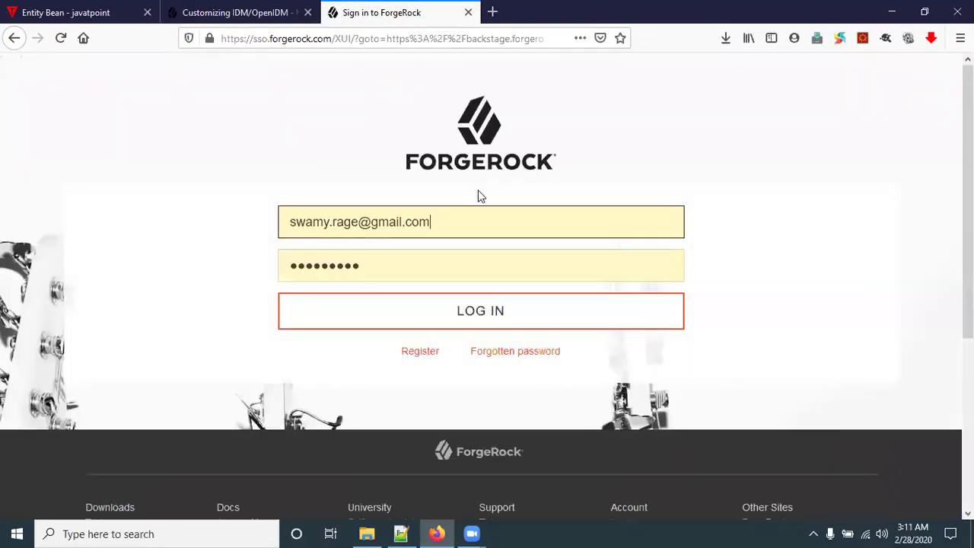
{"action": "left_click", "coordinate": [487, 311]}
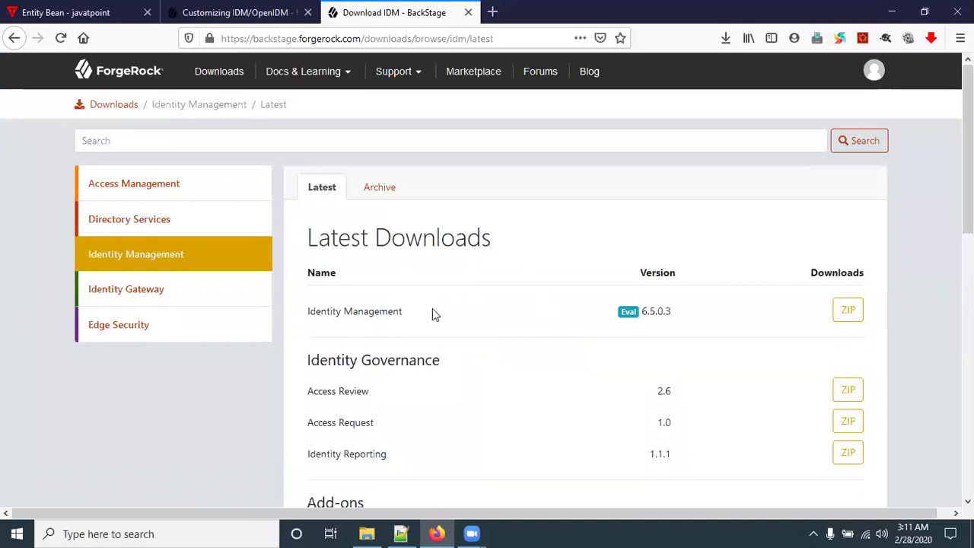
Step: Reopen the IDM Zip 6.5.0.3 download details, close them, and return to File Explorer
{"action": "left_click", "coordinate": [847, 311]}
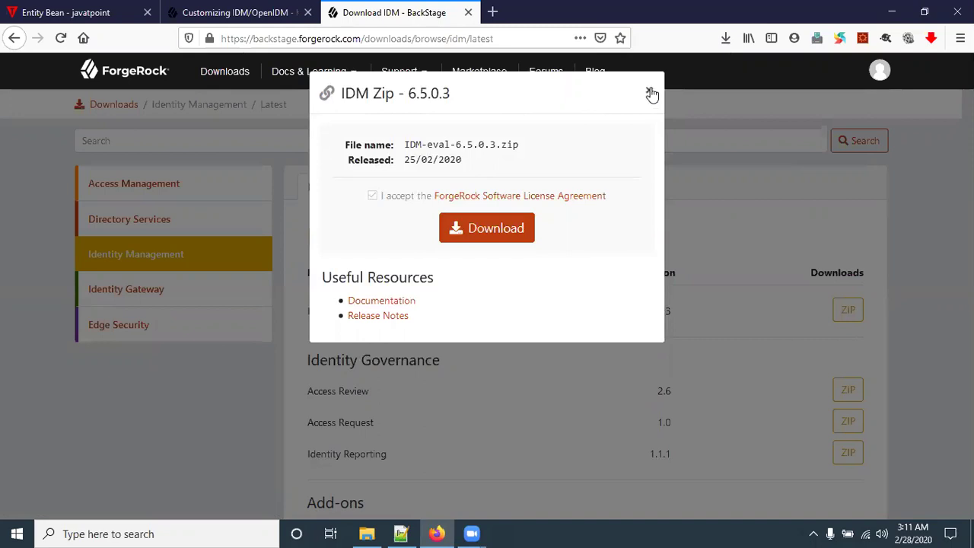
{"action": "left_click", "coordinate": [651, 92]}
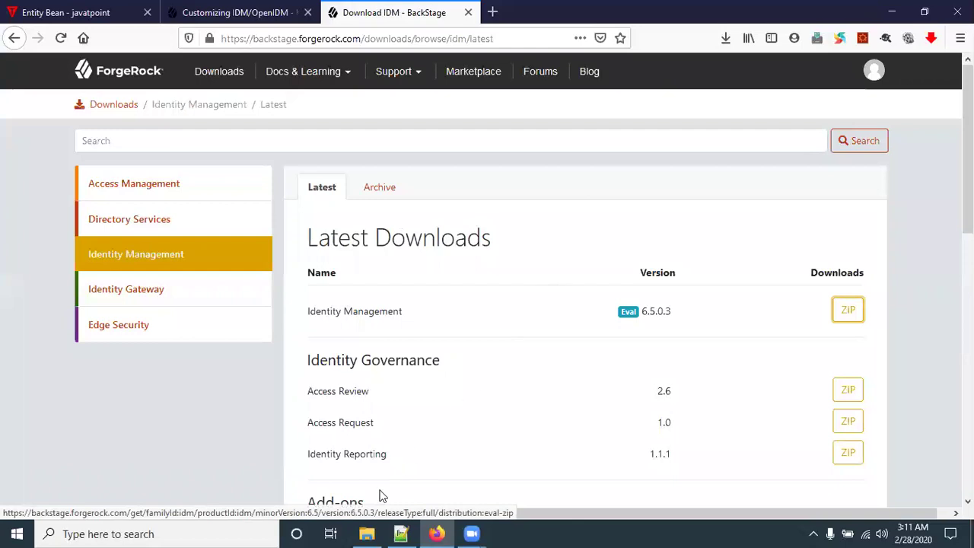
{"action": "left_click", "coordinate": [367, 532]}
{"action": "left_click", "coordinate": [263, 238]}
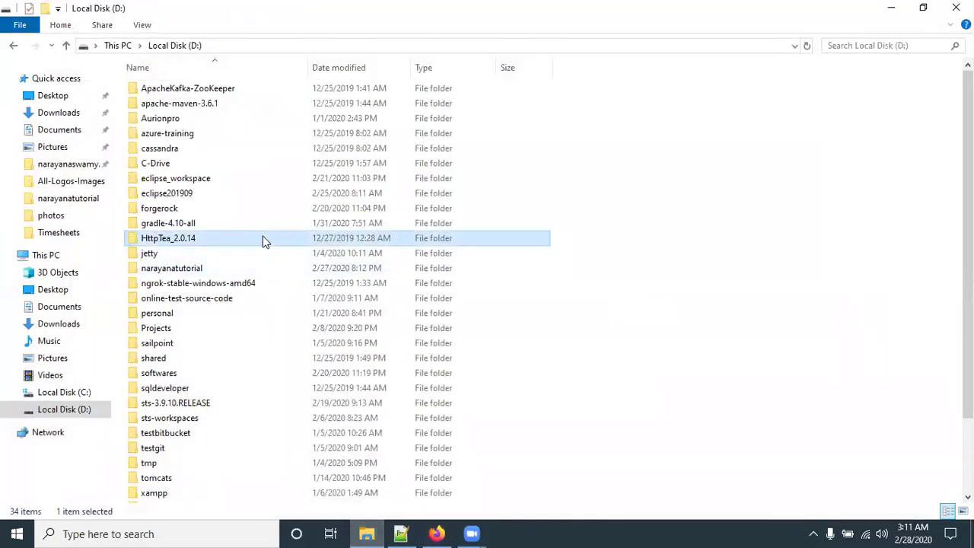
Step: In D:\forgerock\blog\openidm, use 7-Zip to extract the IDM-eval-6.5.0.3 zip into 'IDM-eval-6.5.0.3\'
{"action": "double_click", "coordinate": [163, 208]}
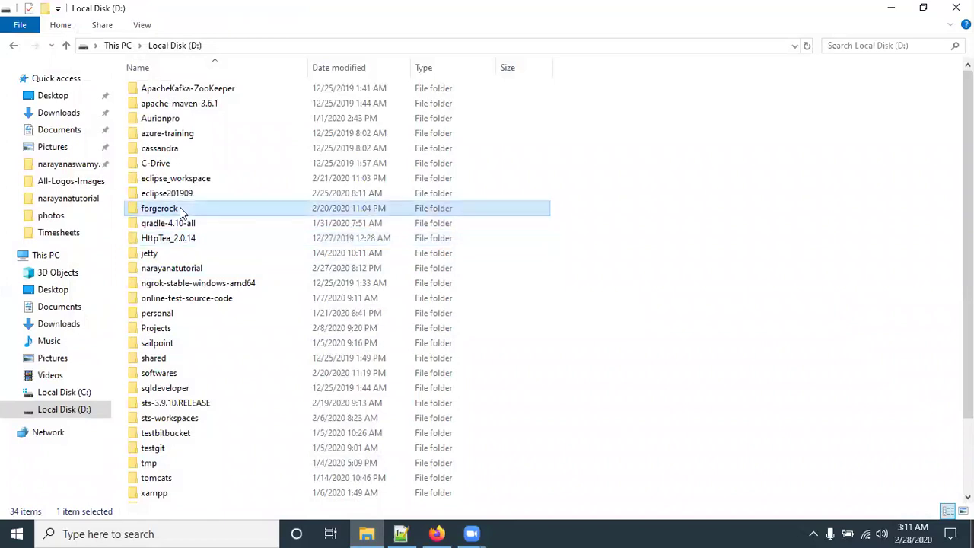
{"action": "double_click", "coordinate": [154, 102]}
{"action": "double_click", "coordinate": [154, 89]}
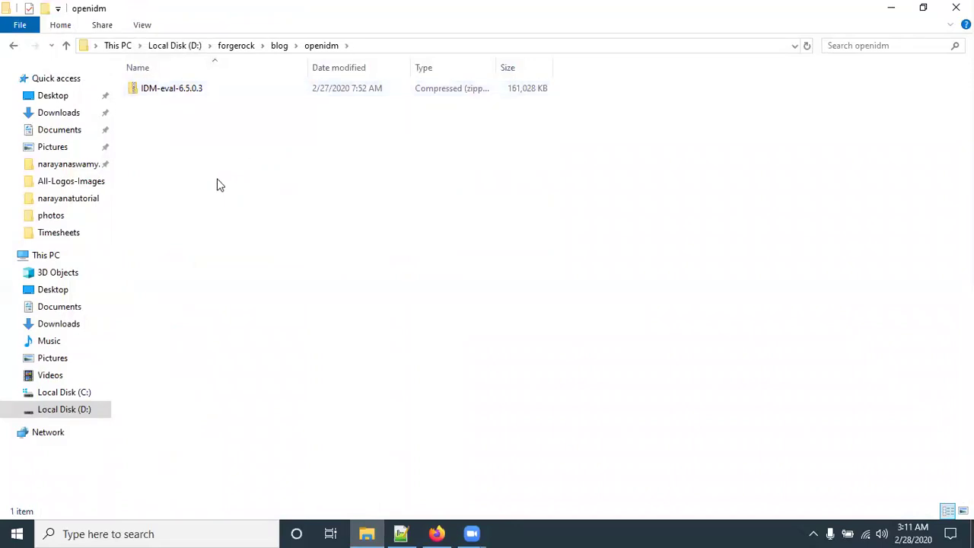
{"action": "right_click", "coordinate": [169, 90]}
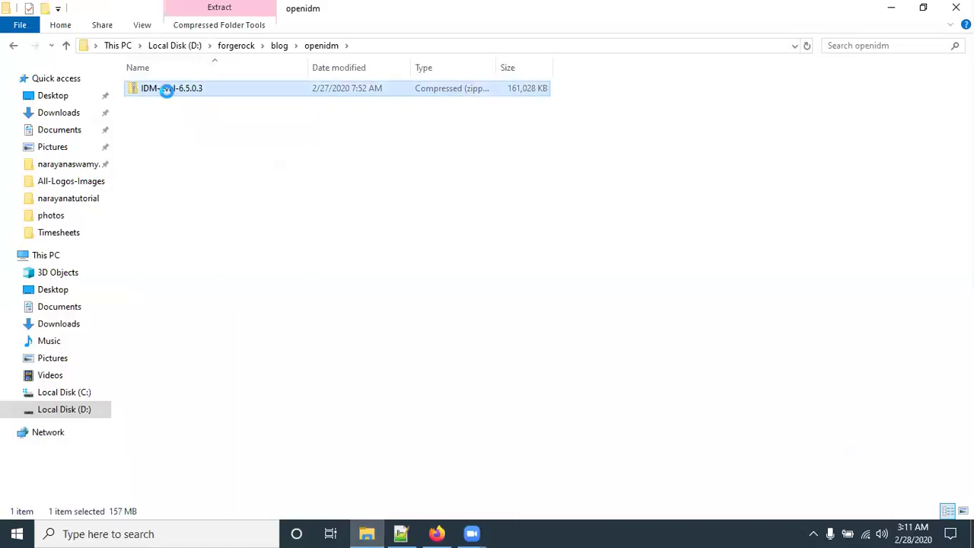
{"action": "mouse_move", "coordinate": [238, 158]}
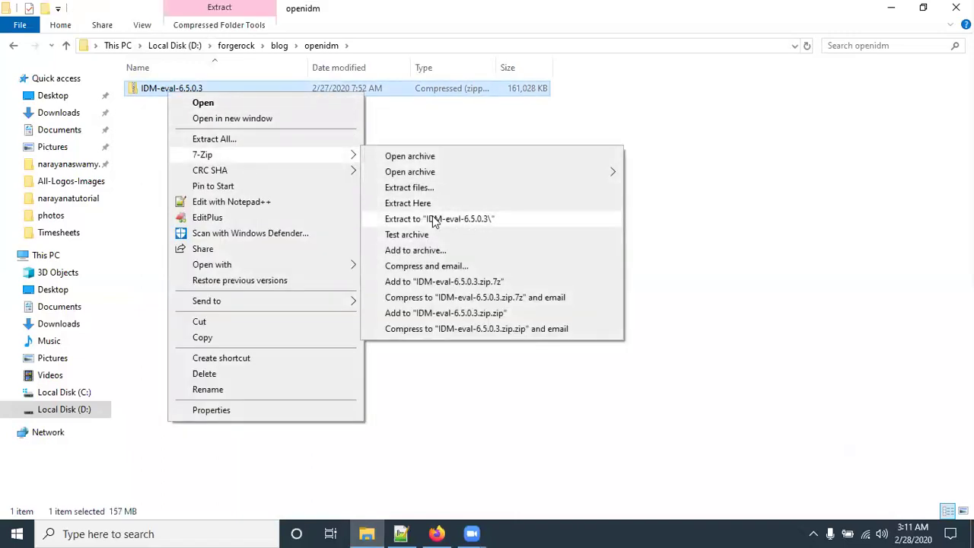
{"action": "left_click", "coordinate": [432, 217]}
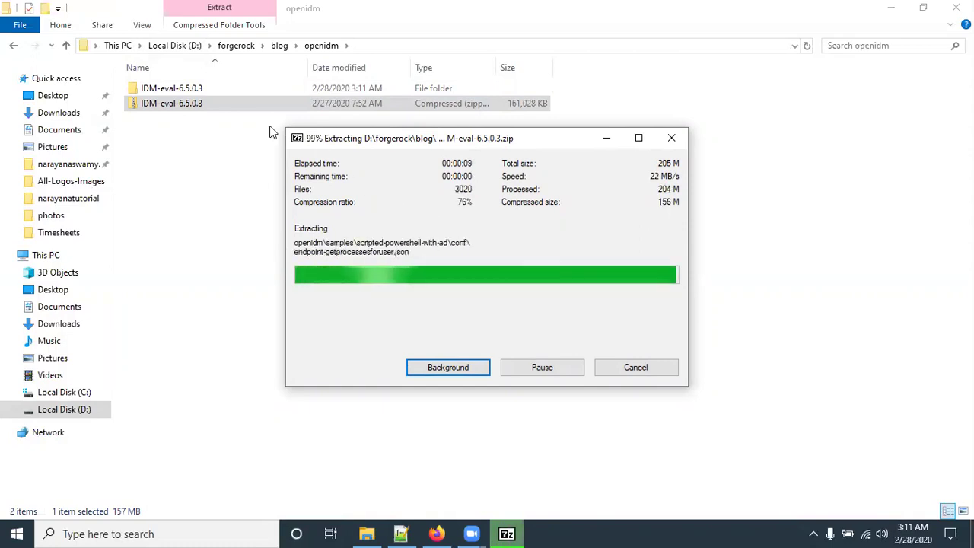
Step: Go to IDM-eval-6.5.0.3\openidm\resolver and open boot.properties with Notepad++
{"action": "double_click", "coordinate": [186, 91]}
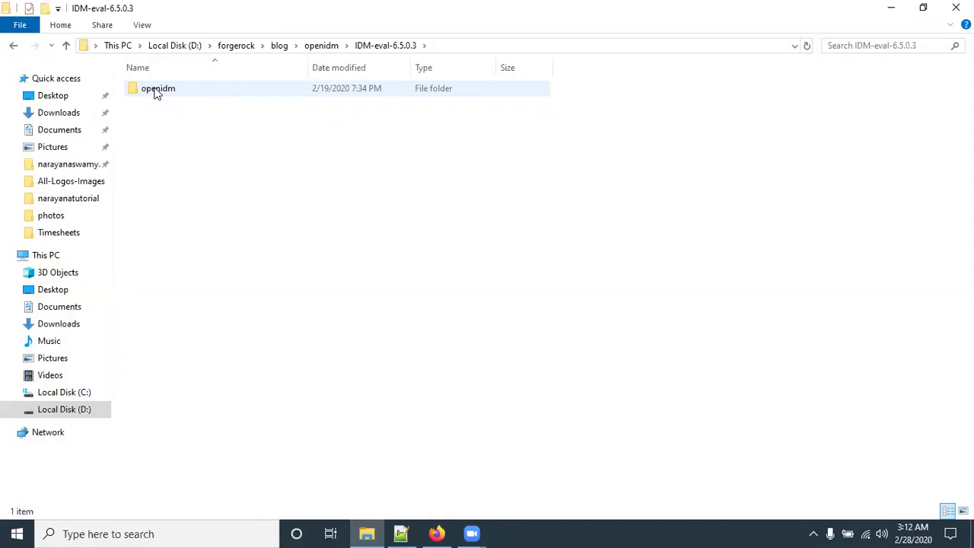
{"action": "double_click", "coordinate": [161, 92]}
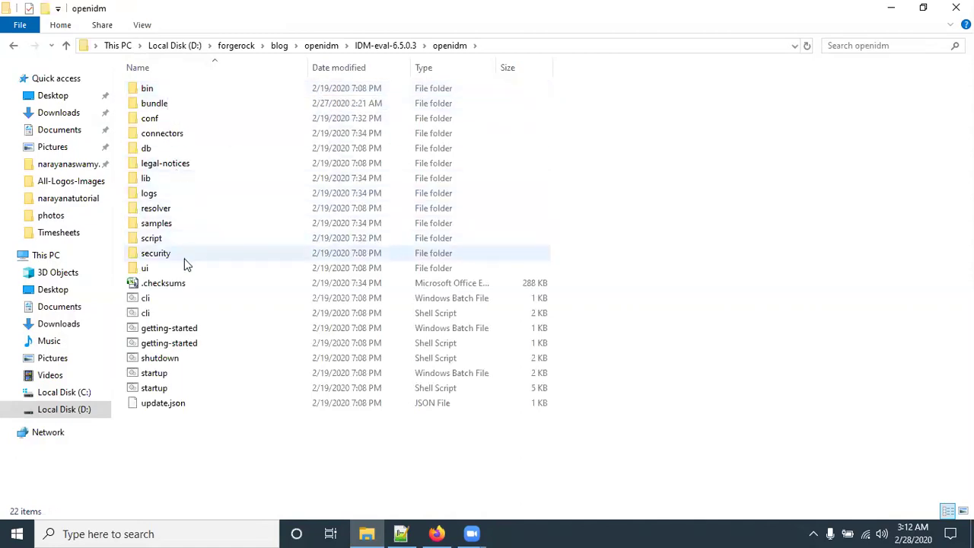
{"action": "double_click", "coordinate": [155, 212]}
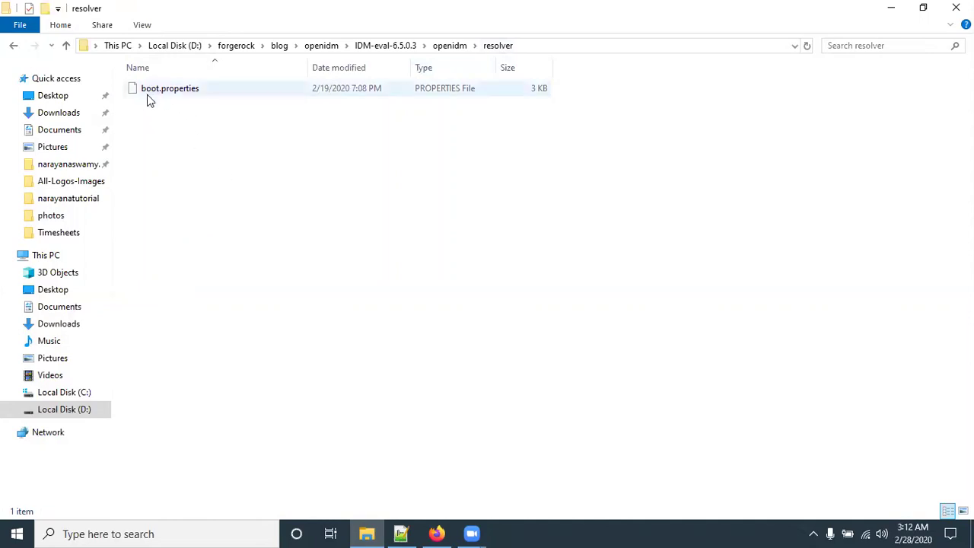
{"action": "right_click", "coordinate": [172, 89]}
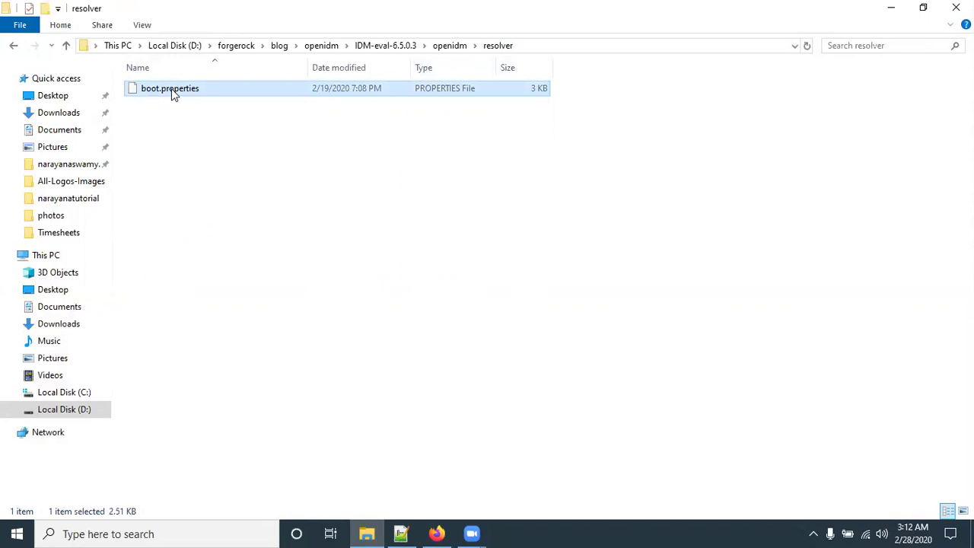
{"action": "left_click", "coordinate": [235, 149]}
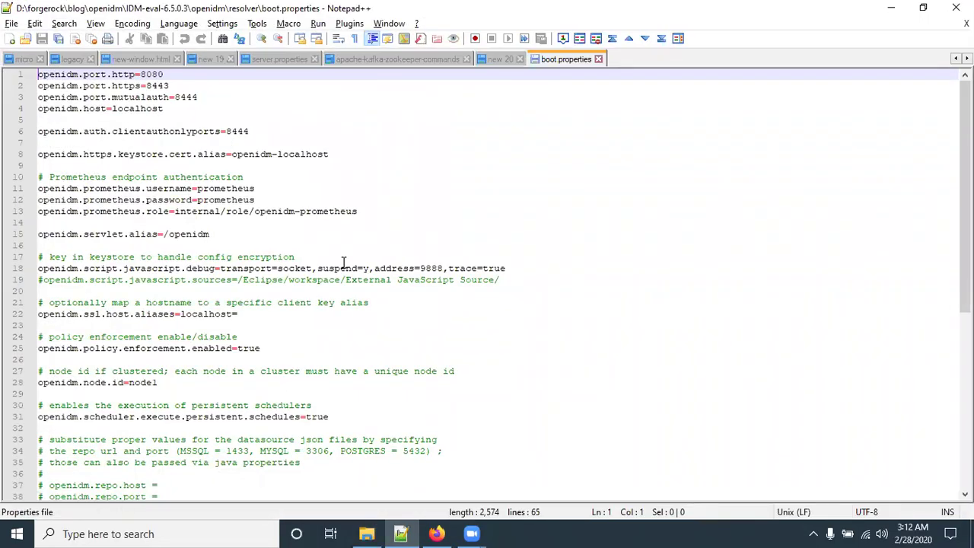
Step: Change openidm.port.http on line 1 from 8080 to 8082 and save boot.properties
{"action": "scroll", "coordinate": [482, 318], "scroll_direction": "down", "scroll_amount": 2}
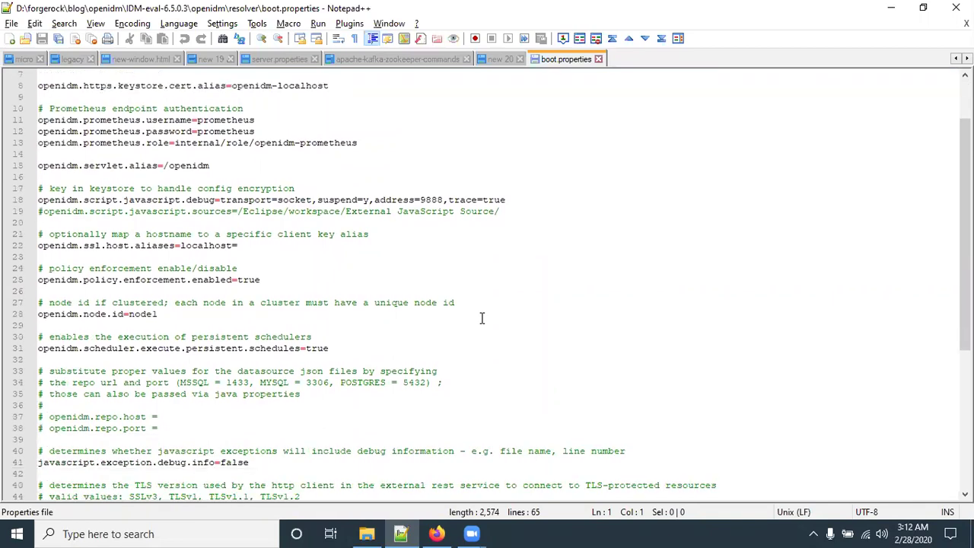
{"action": "scroll", "coordinate": [481, 318], "scroll_direction": "up", "scroll_amount": 2}
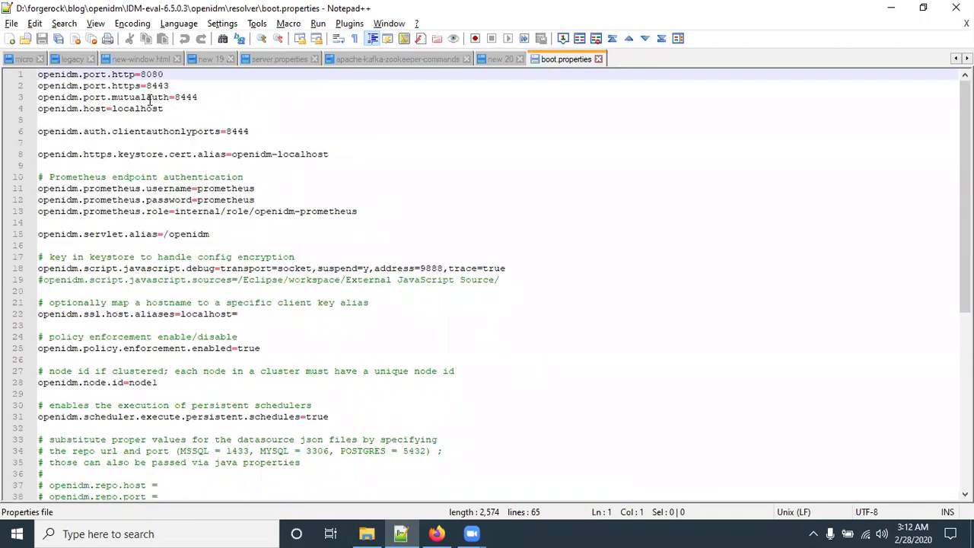
{"action": "double_click", "coordinate": [149, 75]}
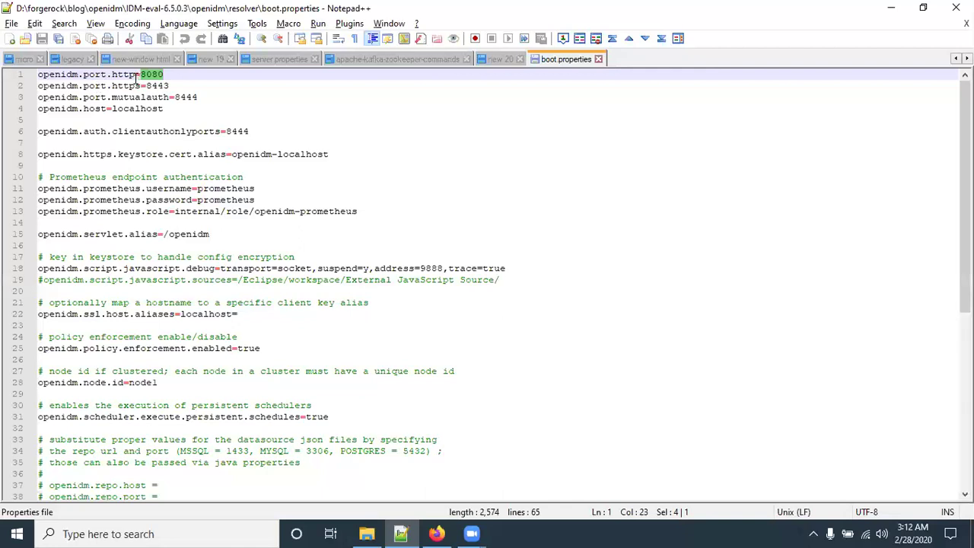
{"action": "double_click", "coordinate": [125, 74]}
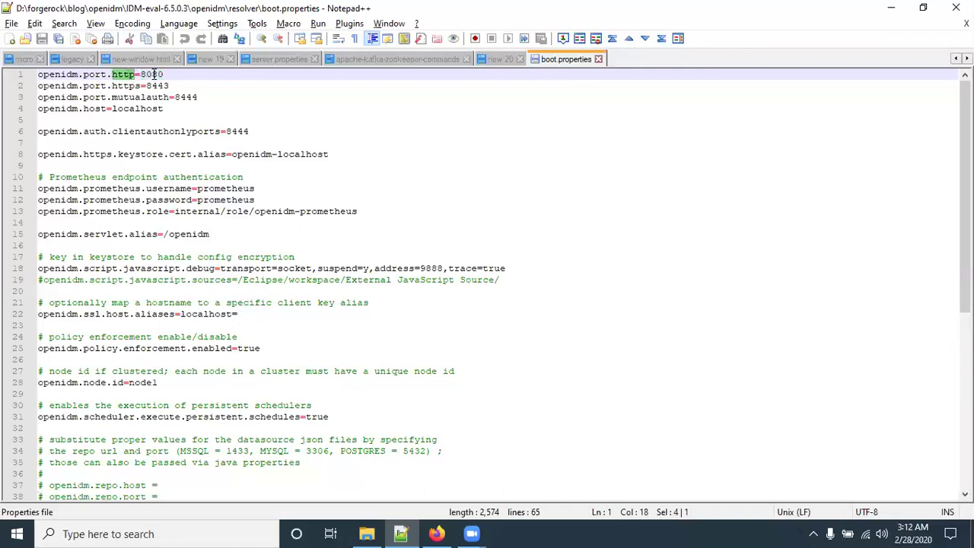
{"action": "double_click", "coordinate": [153, 74]}
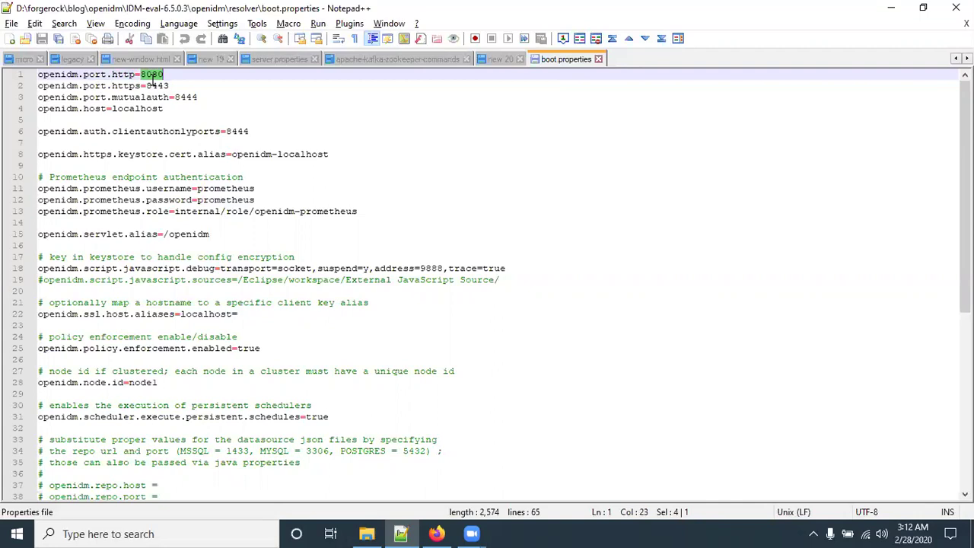
{"action": "left_click", "coordinate": [177, 74]}
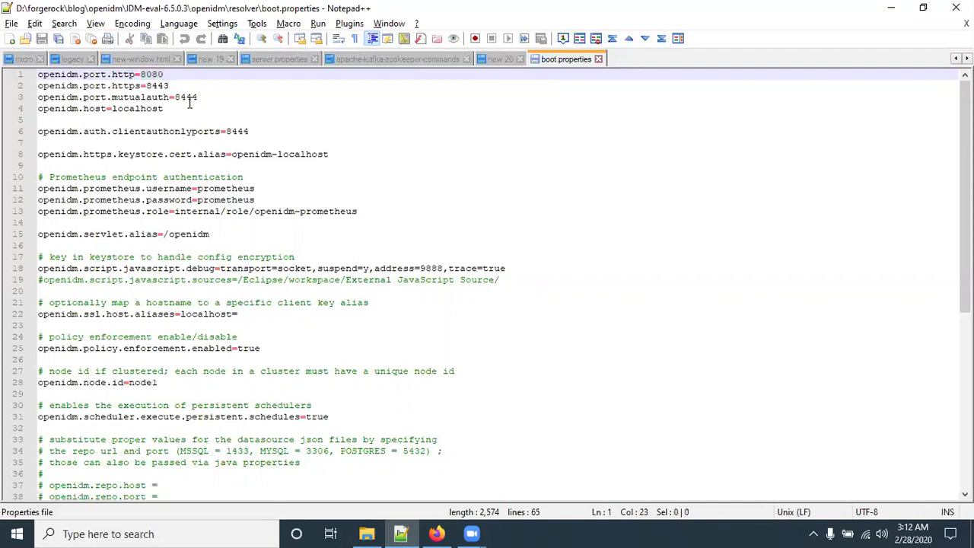
{"action": "key", "text": "BackSpace"}
{"action": "type", "text": "2"}
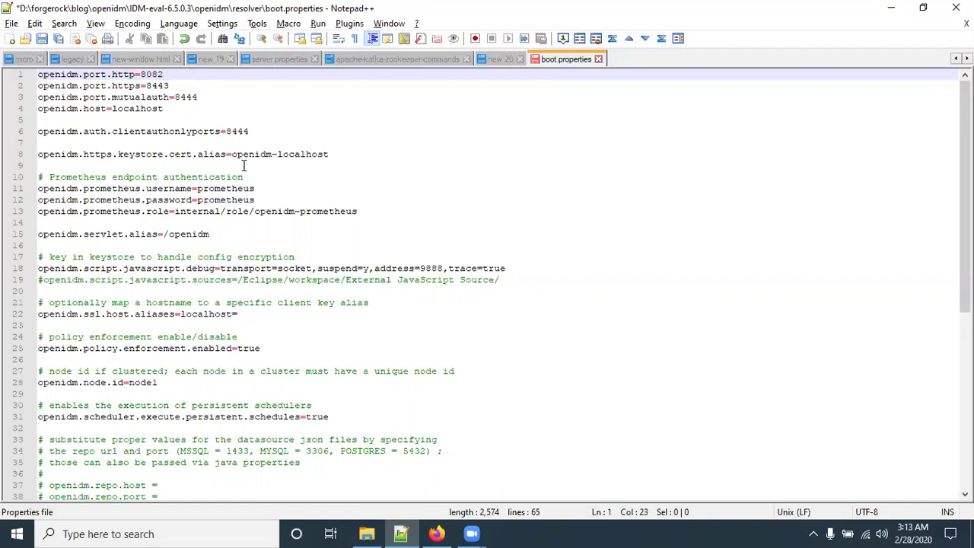
{"action": "key", "text": "ctrl+s"}
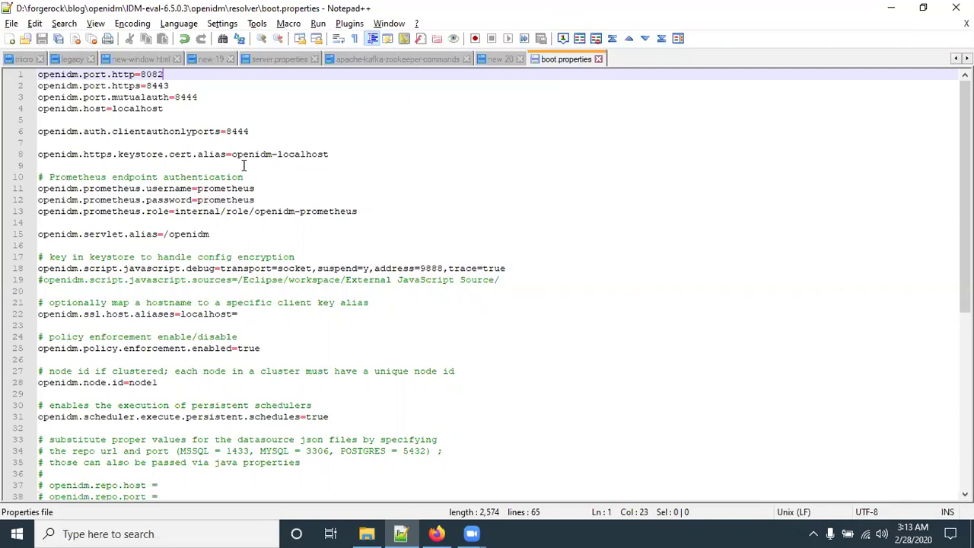
{"action": "key", "text": "shift+Left"}
{"action": "key", "text": "shift+Left"}
{"action": "key", "text": "shift+Left"}
{"action": "key", "text": "shift+Left"}
Step: Close boot.properties, minimise Notepad++, go up to the openidm folder and select startup.bat
{"action": "left_click", "coordinate": [598, 60]}
{"action": "left_click", "coordinate": [416, 533]}
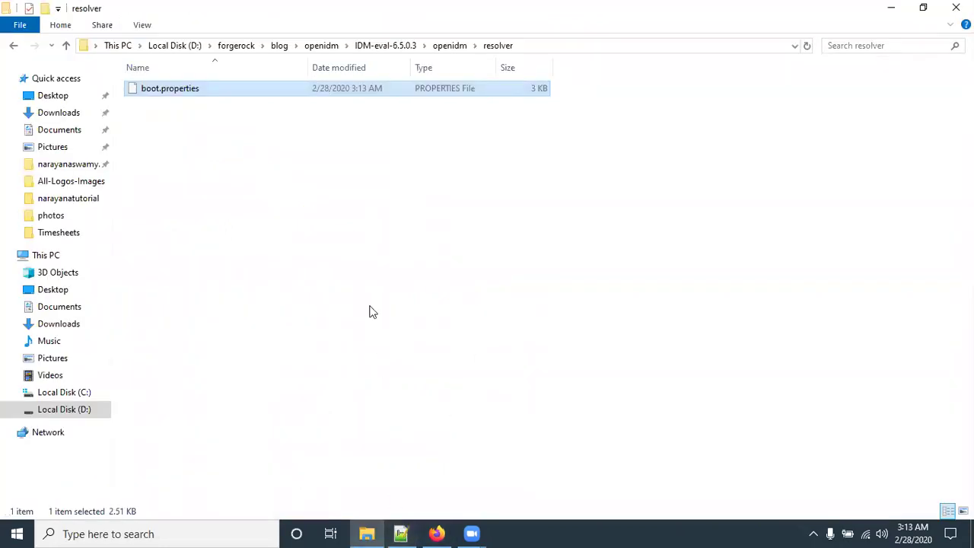
{"action": "left_click", "coordinate": [451, 45]}
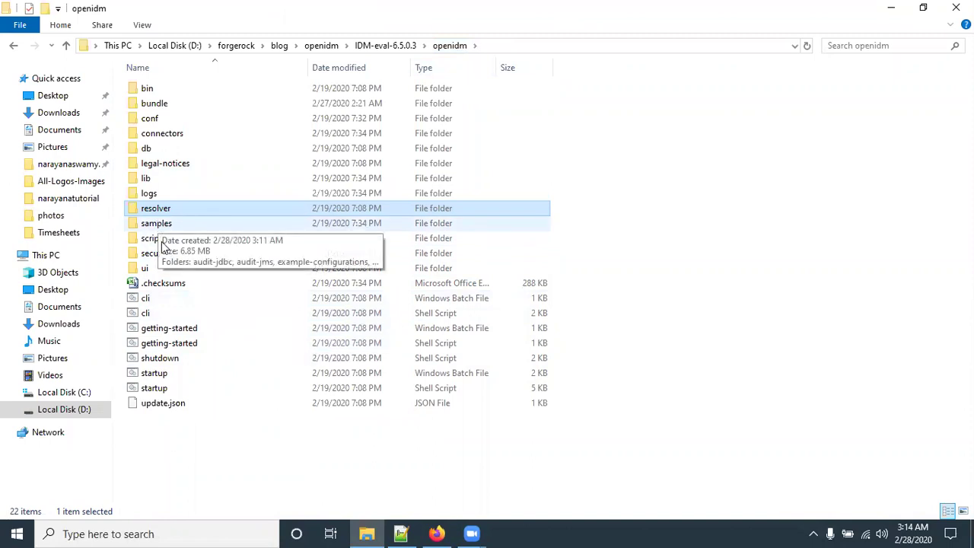
{"action": "left_click", "coordinate": [150, 373]}
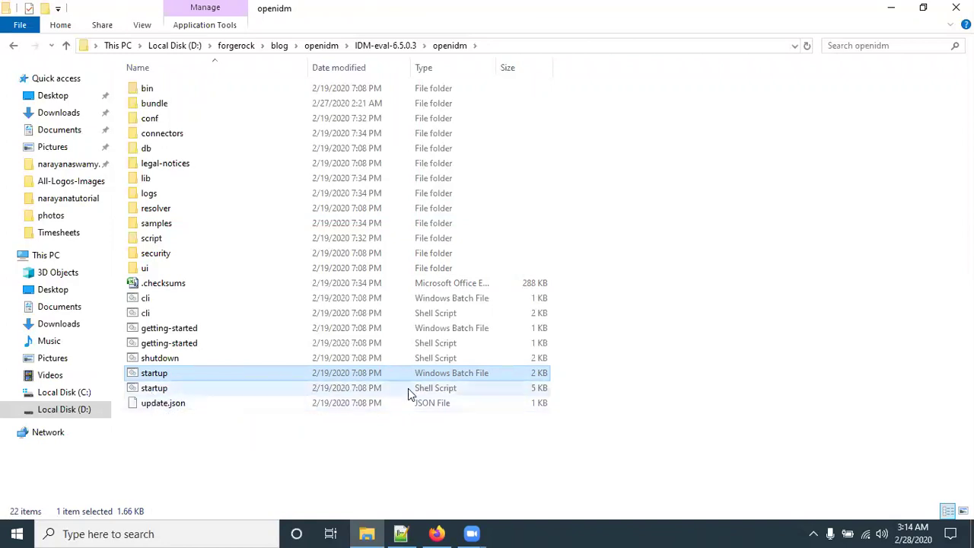
Step: Open a Command Prompt in the openidm folder using cmd from Explorer's address bar
{"action": "left_click", "coordinate": [520, 45]}
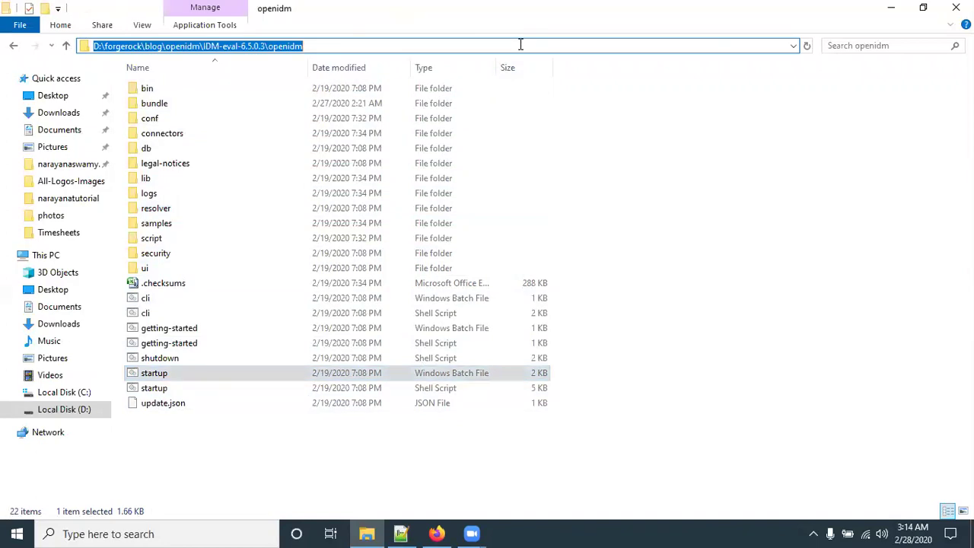
{"action": "type", "text": "cmd"}
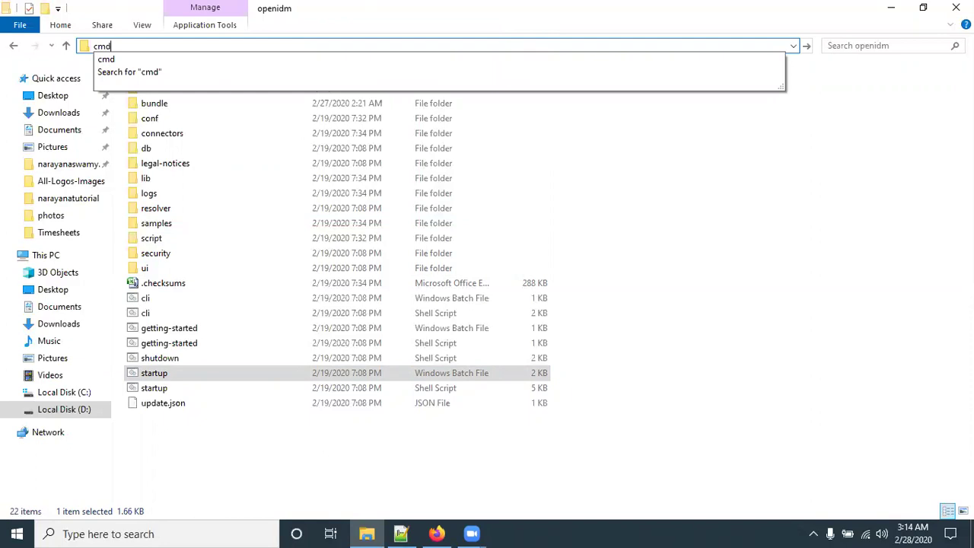
{"action": "key", "text": "Return"}
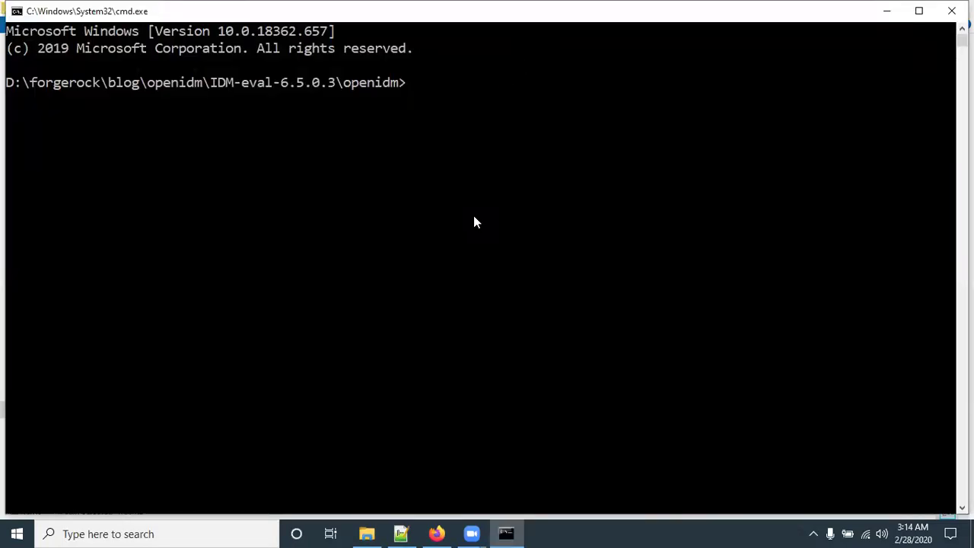
Step: Run startup.bat to launch the OpenIDM console window
{"action": "type", "text": "st"}
{"action": "key", "text": "Tab"}
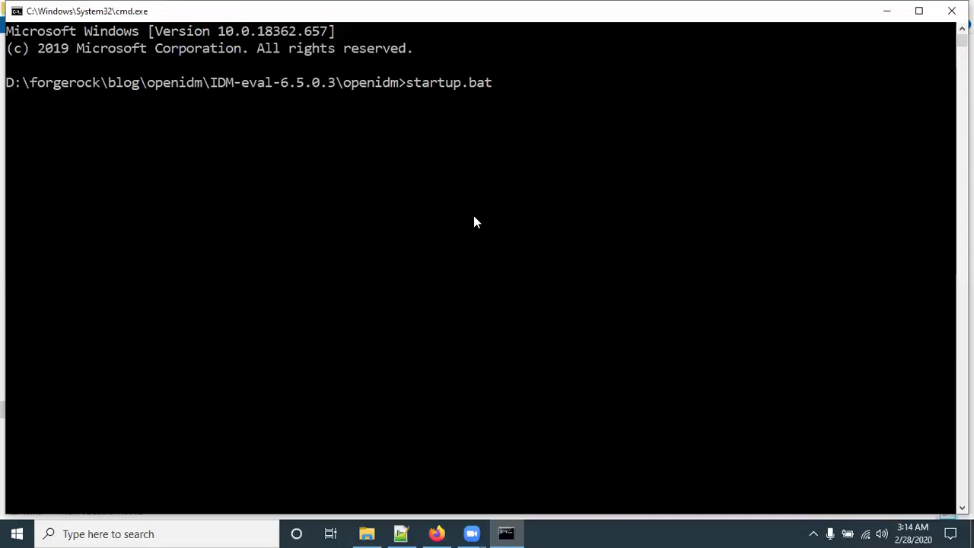
{"action": "key", "text": "BackSpace"}
{"action": "key", "text": "BackSpace"}
{"action": "key", "text": "BackSpace"}
{"action": "type", "text": "sh"}
{"action": "key", "text": "BackSpace"}
{"action": "key", "text": "BackSpace"}
{"action": "type", "text": "bat"}
{"action": "key", "text": "Return"}
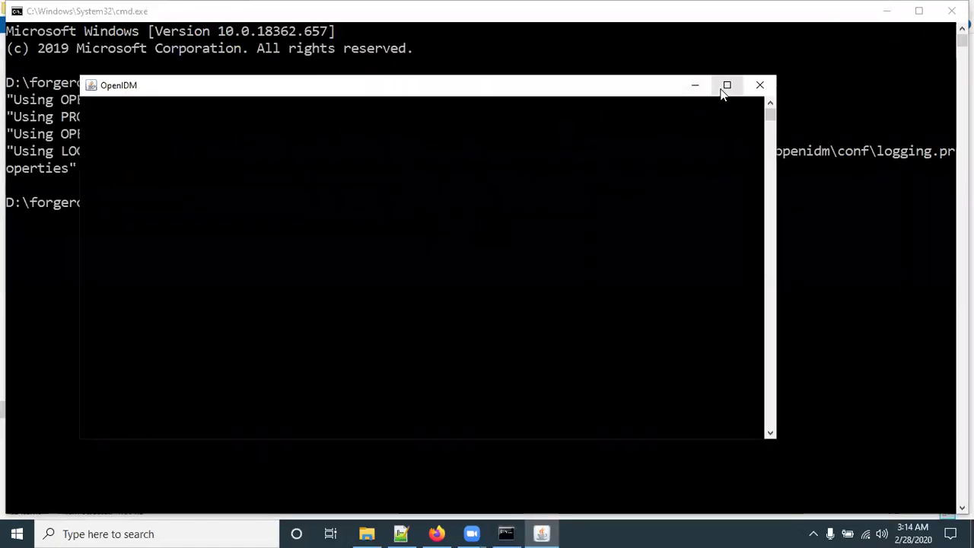
Step: Maximise the OpenIDM console window to watch for the 'OpenIDM ready' message
{"action": "left_click", "coordinate": [727, 84]}
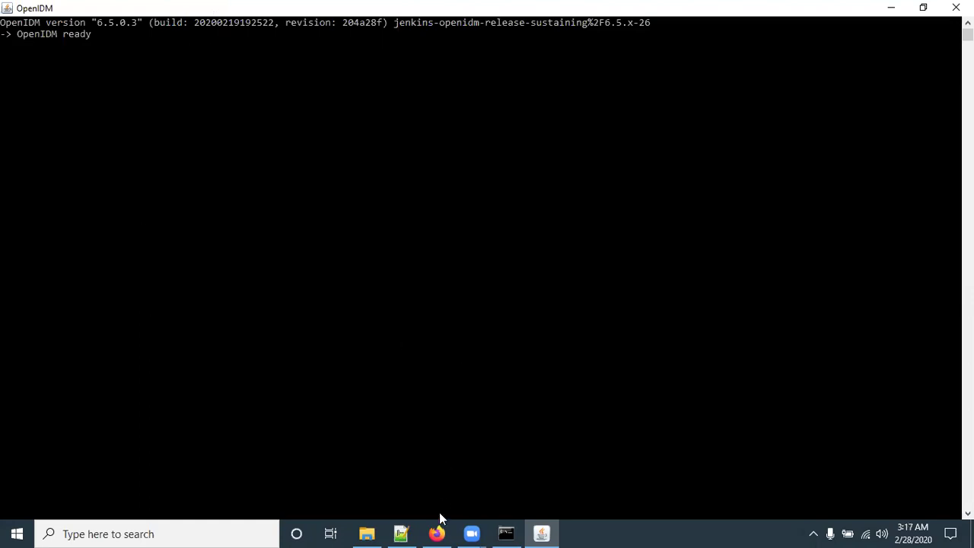
{"action": "left_click", "coordinate": [436, 533]}
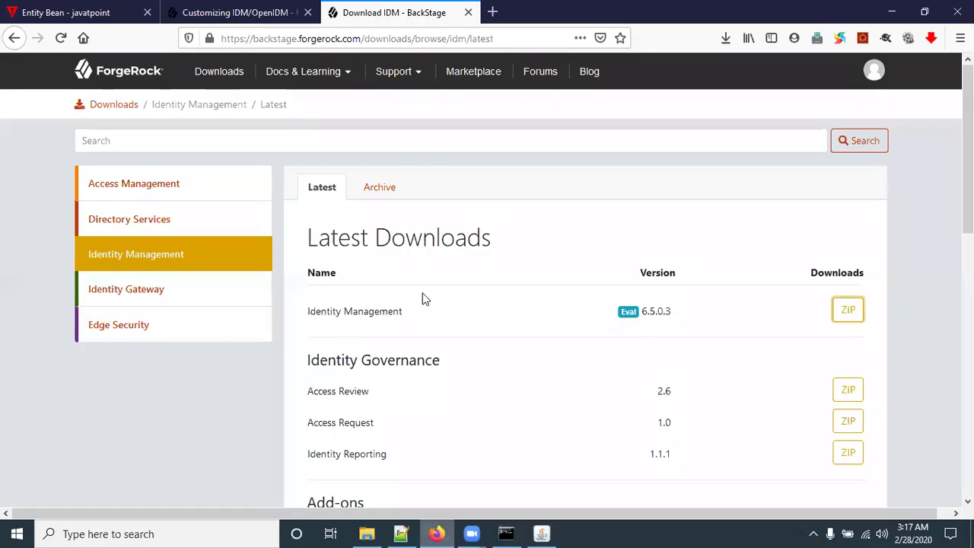
{"action": "left_click", "coordinate": [492, 12]}
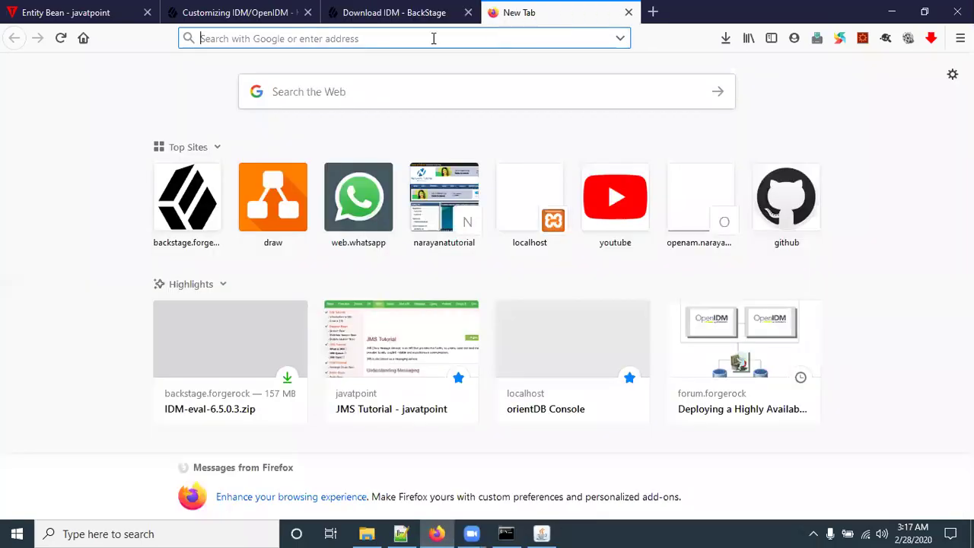
{"action": "type", "text": "http"}
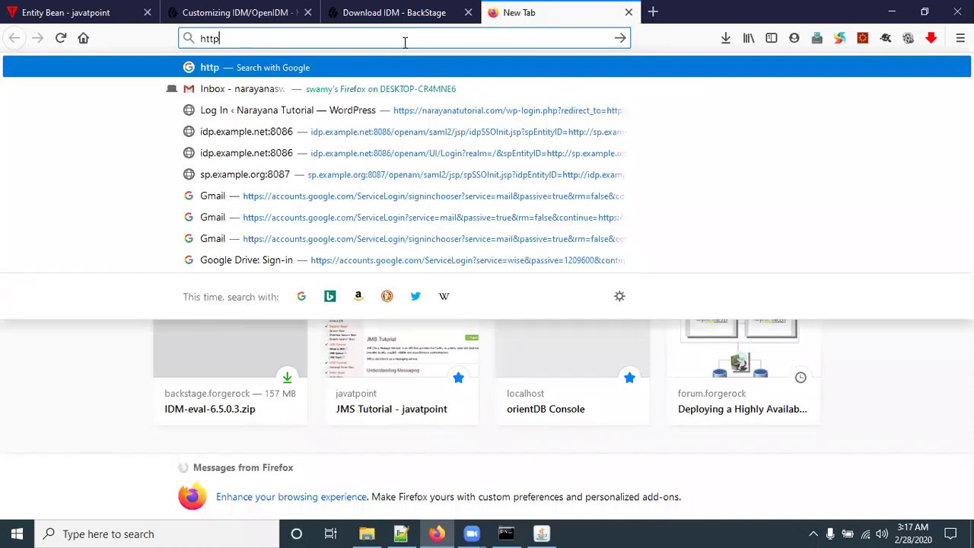
{"action": "type", "text": "://local"}
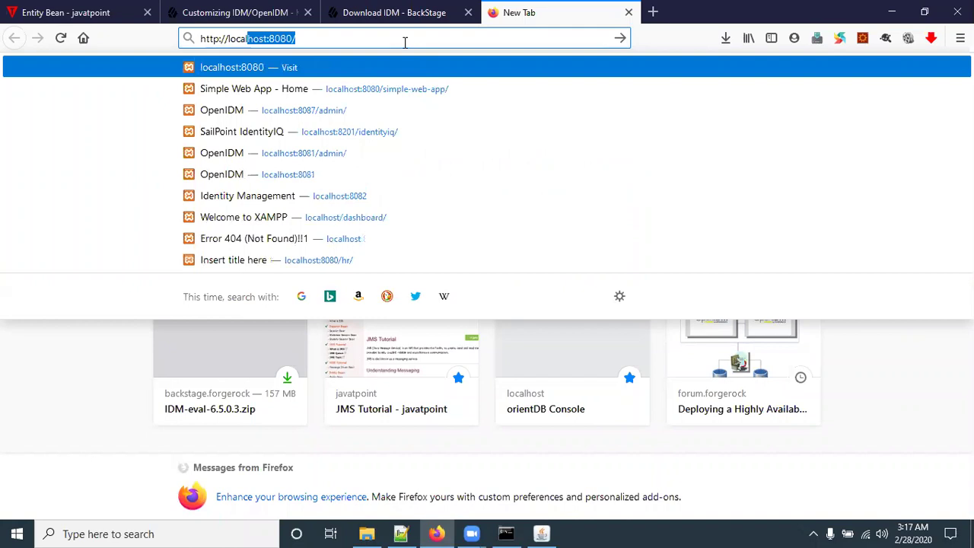
{"action": "type", "text": "host:8082"}
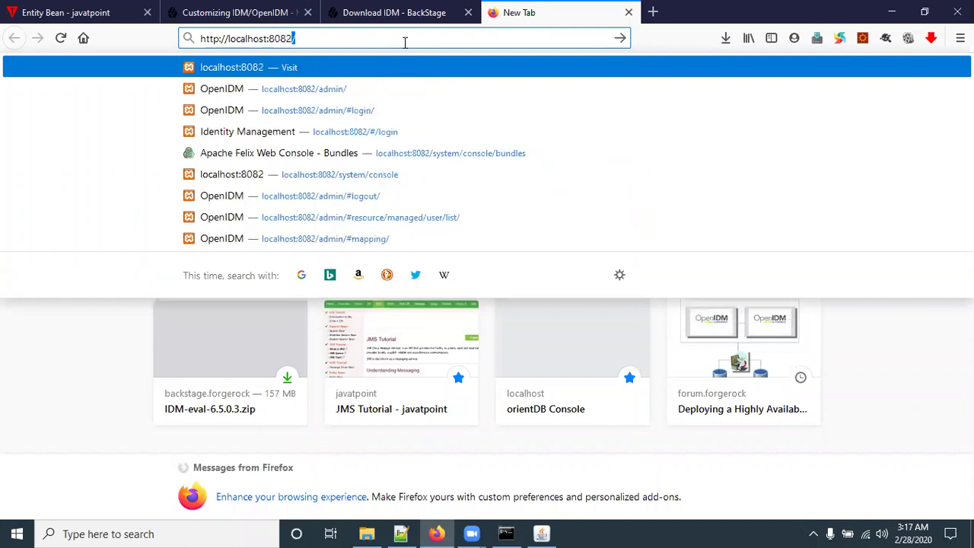
{"action": "type", "text": "/adm"}
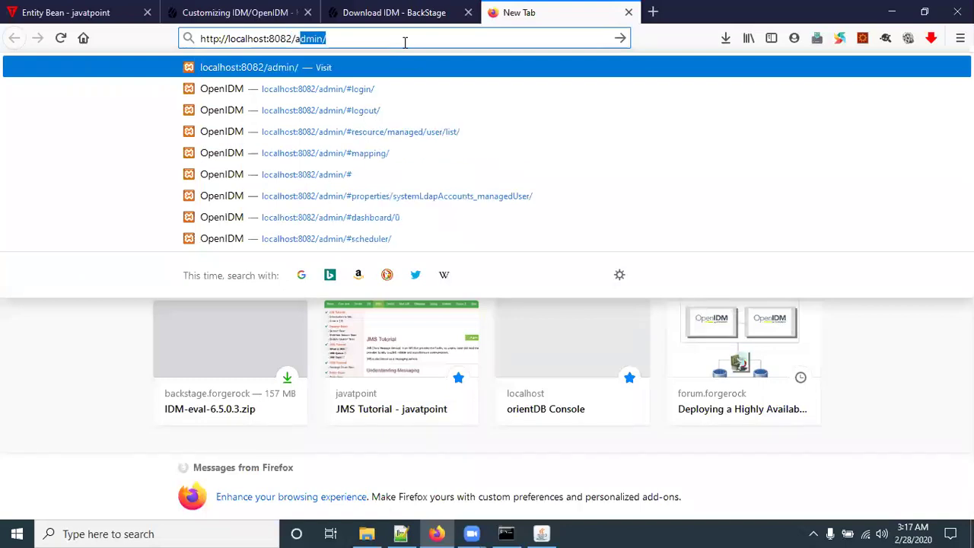
{"action": "type", "text": "in/"}
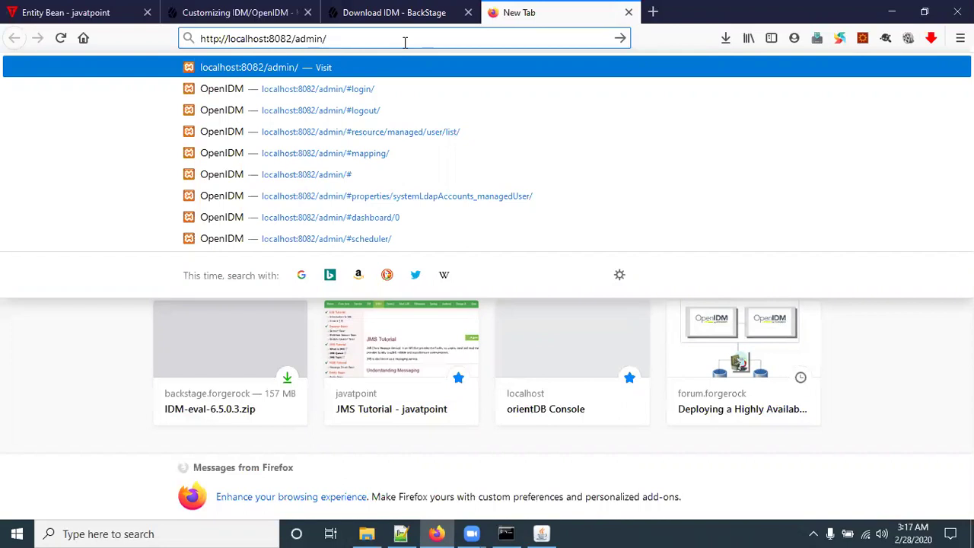
{"action": "key", "text": "Return"}
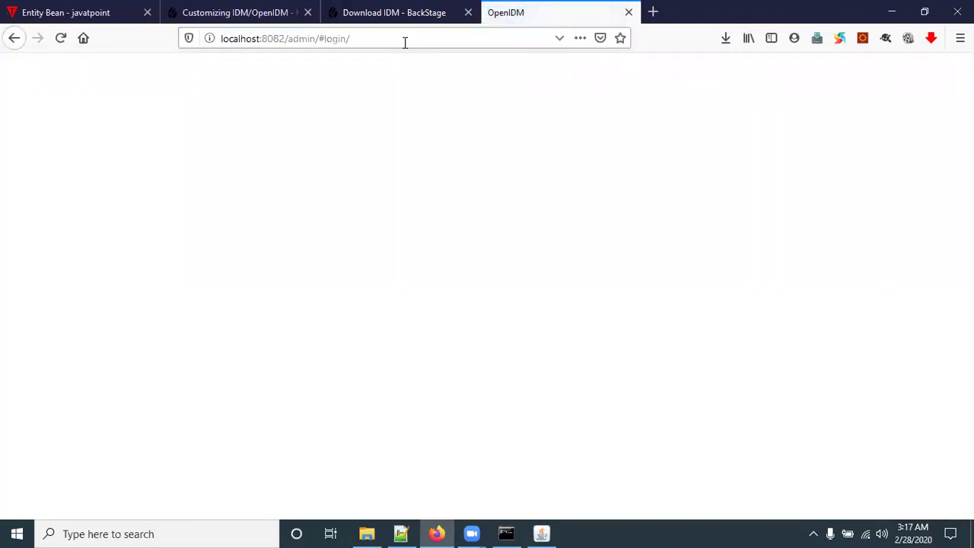
Step: Enter the administrator username on the OpenIDM admin login page
{"action": "left_click", "coordinate": [298, 103]}
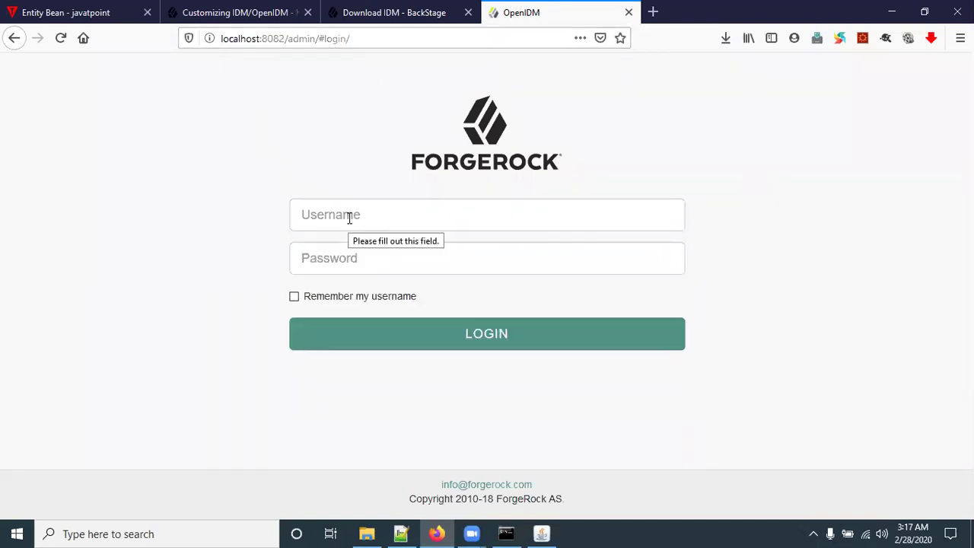
{"action": "left_click", "coordinate": [342, 259]}
{"action": "left_click", "coordinate": [322, 214]}
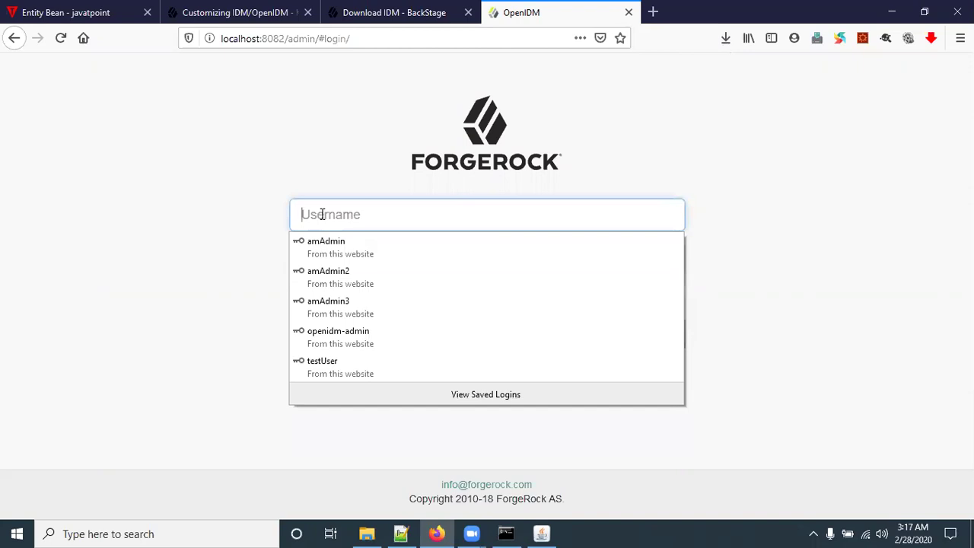
{"action": "left_click", "coordinate": [323, 215]}
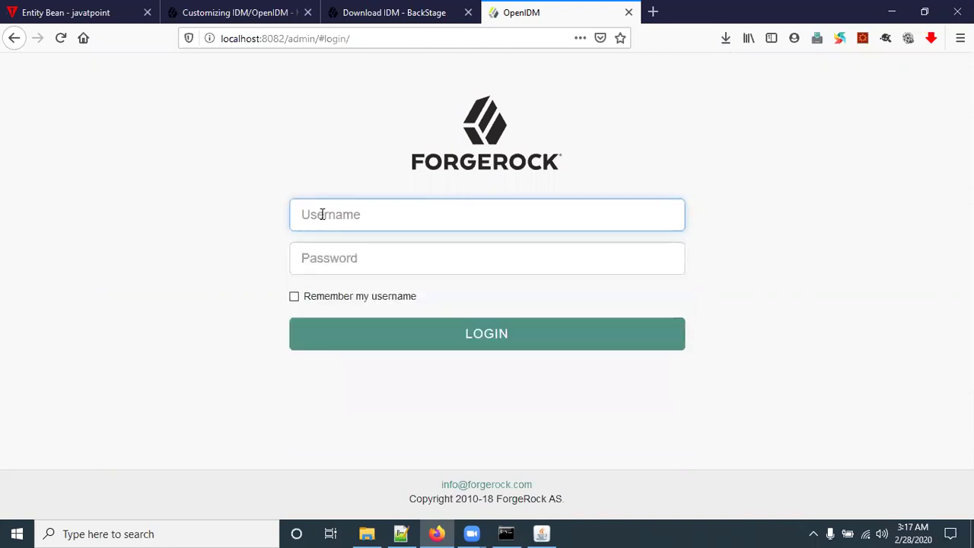
{"action": "type", "text": "ope"}
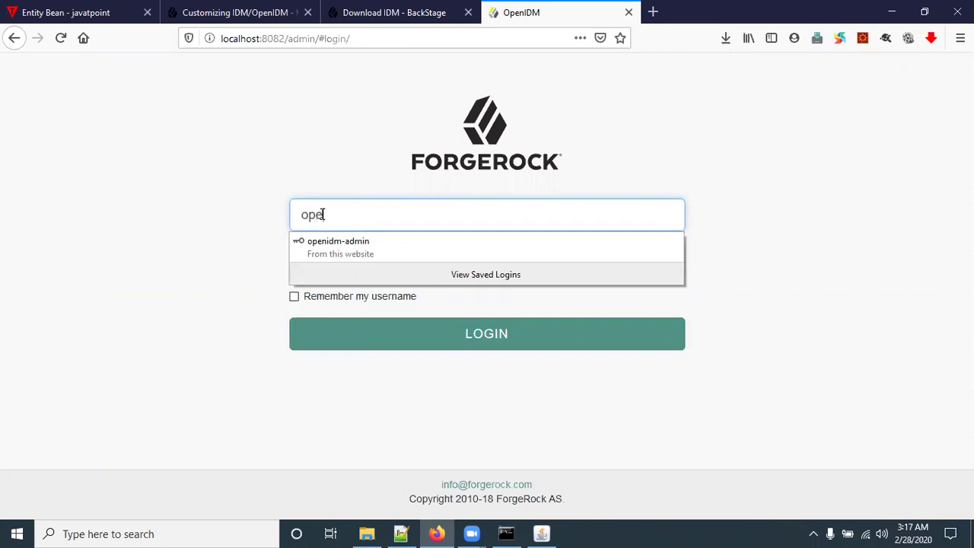
{"action": "type", "text": "nidm-admin"}
{"action": "left_click", "coordinate": [320, 172]}
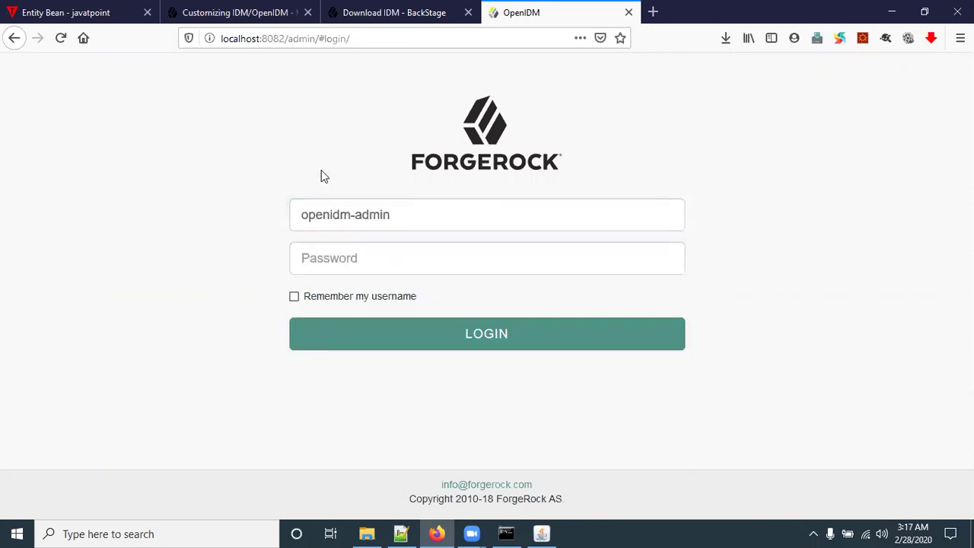
{"action": "left_click", "coordinate": [391, 214]}
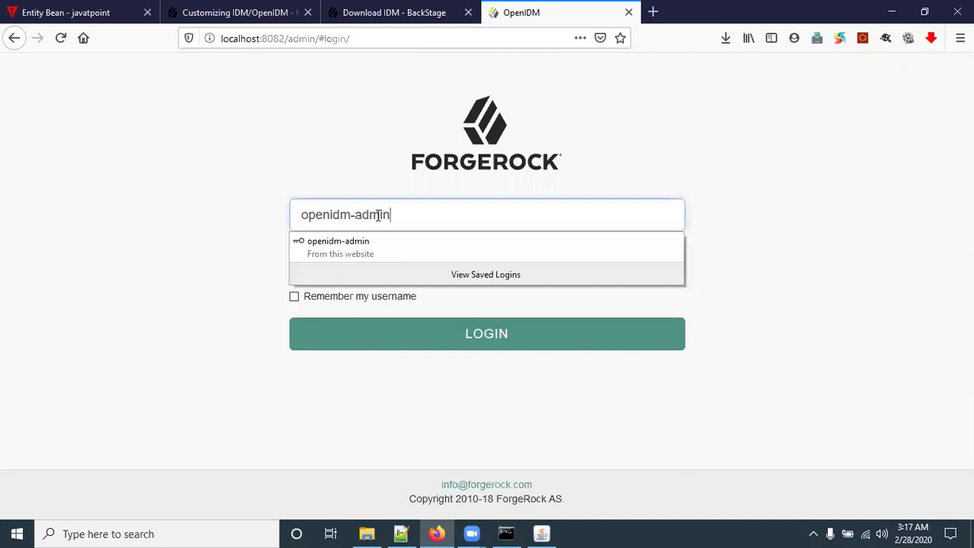
{"action": "left_click_drag", "start_coordinate": [391, 215], "coordinate": [292, 223]}
{"action": "left_click", "coordinate": [171, 215]}
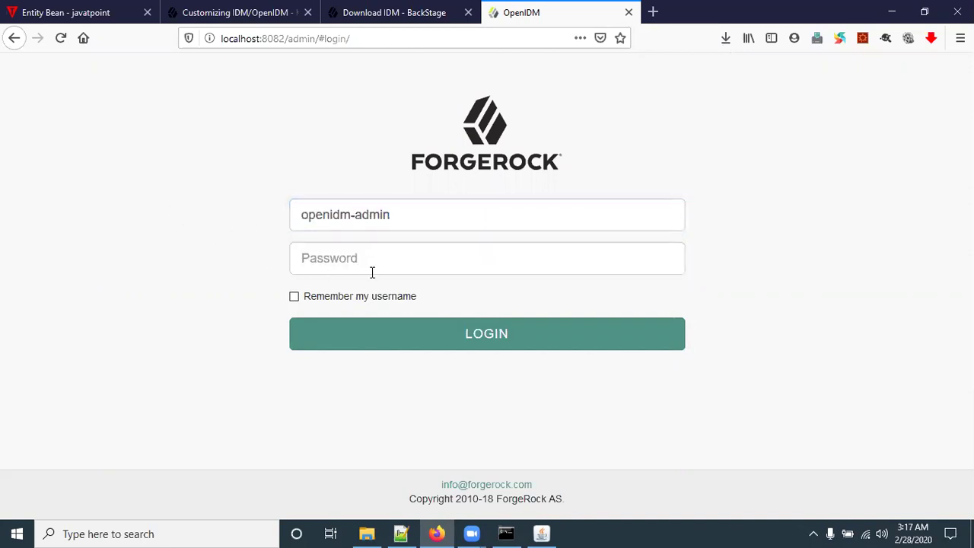
Step: Enter the administrator password and log in to the Quick Start dashboard
{"action": "left_click", "coordinate": [359, 250]}
{"action": "type", "text": "openidm-admin"}
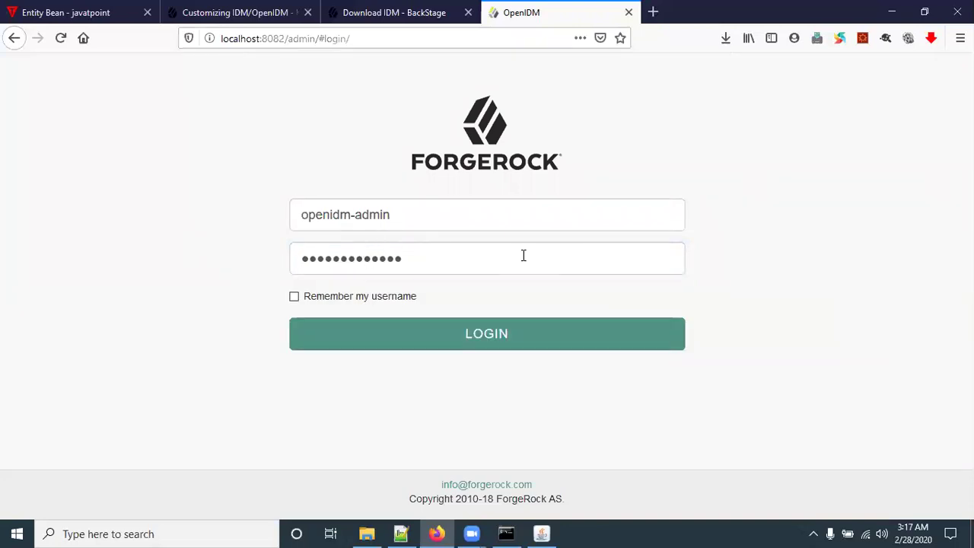
{"action": "left_click", "coordinate": [495, 346]}
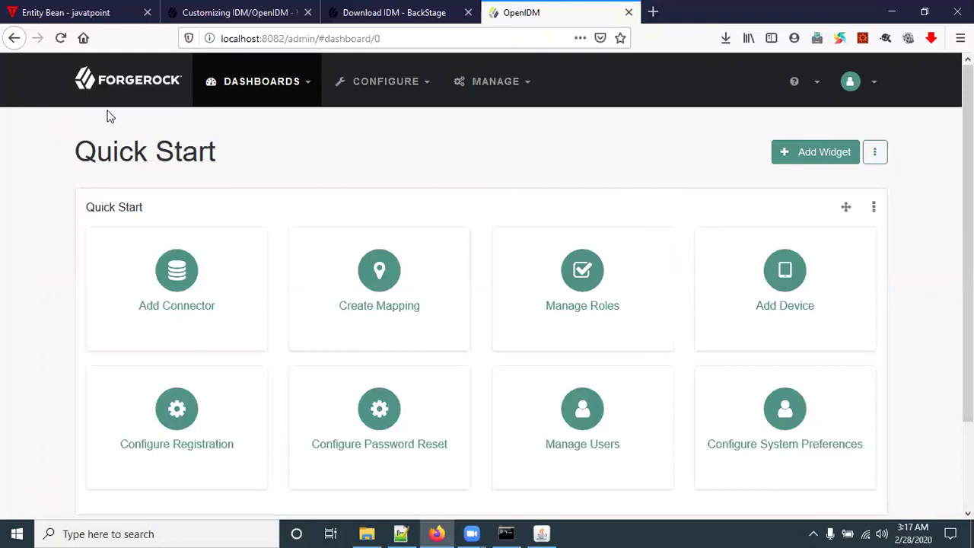
{"action": "left_click", "coordinate": [874, 85]}
Step: Log out of the admin console and load the end-user UI at localhost:8082/
{"action": "left_click", "coordinate": [750, 182]}
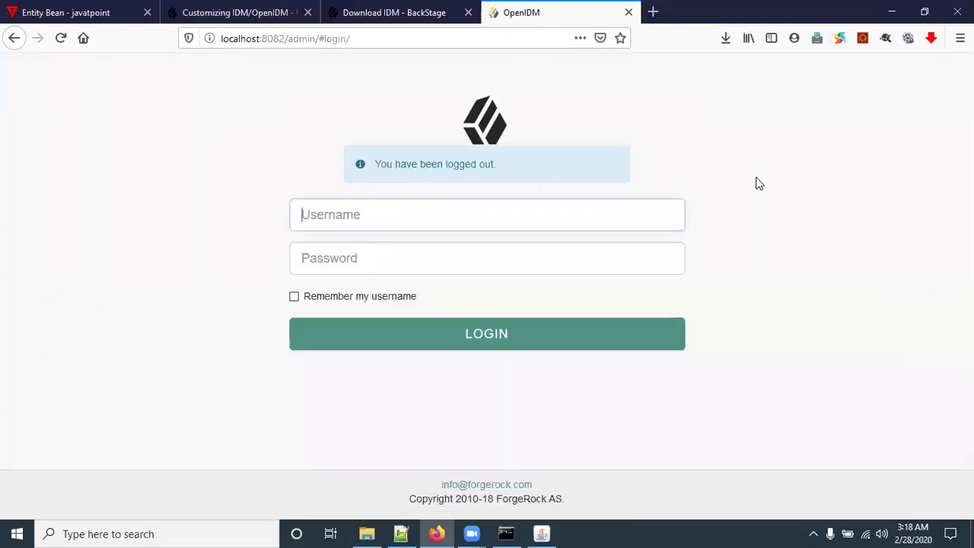
{"action": "left_click", "coordinate": [206, 158]}
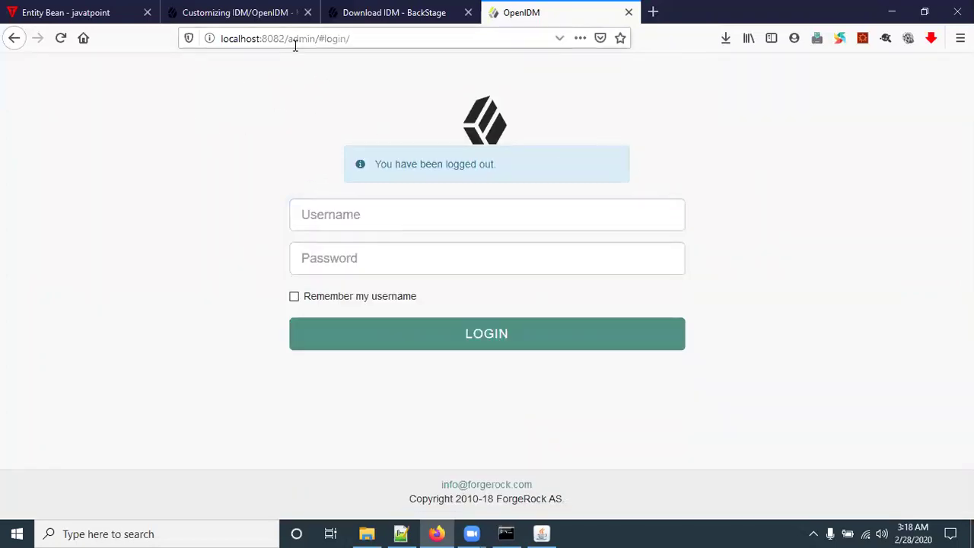
{"action": "left_click_drag", "start_coordinate": [293, 39], "coordinate": [298, 39]}
{"action": "left_click_drag", "start_coordinate": [389, 41], "coordinate": [429, 48]}
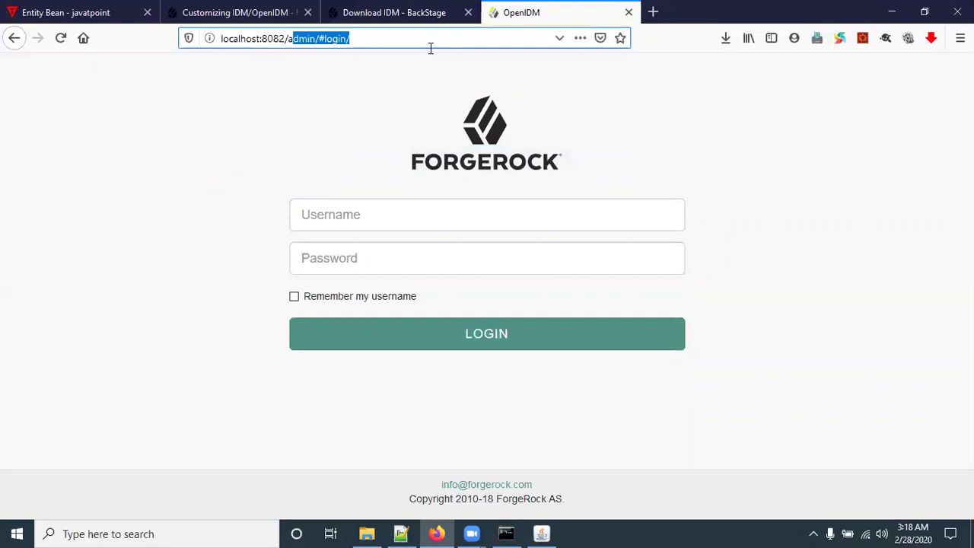
{"action": "key", "text": "BackSpace"}
{"action": "key", "text": "BackSpace"}
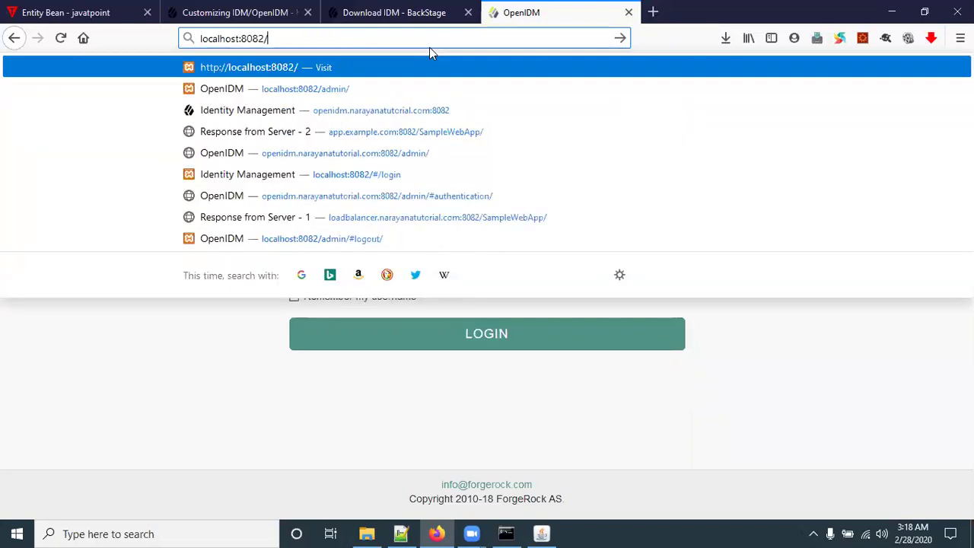
{"action": "key", "text": "Return"}
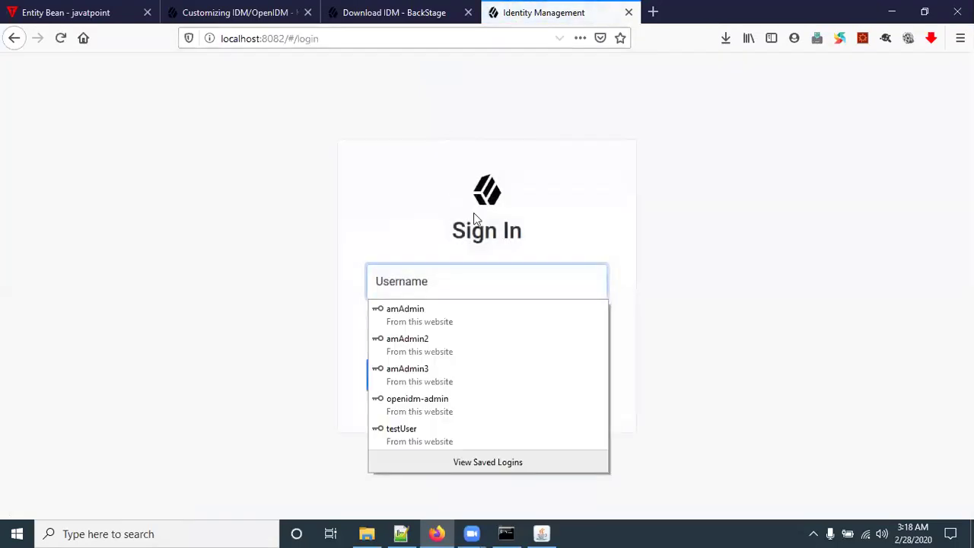
Step: Sign in to the end-user UI with the administrator username and password
{"action": "left_click", "coordinate": [144, 195]}
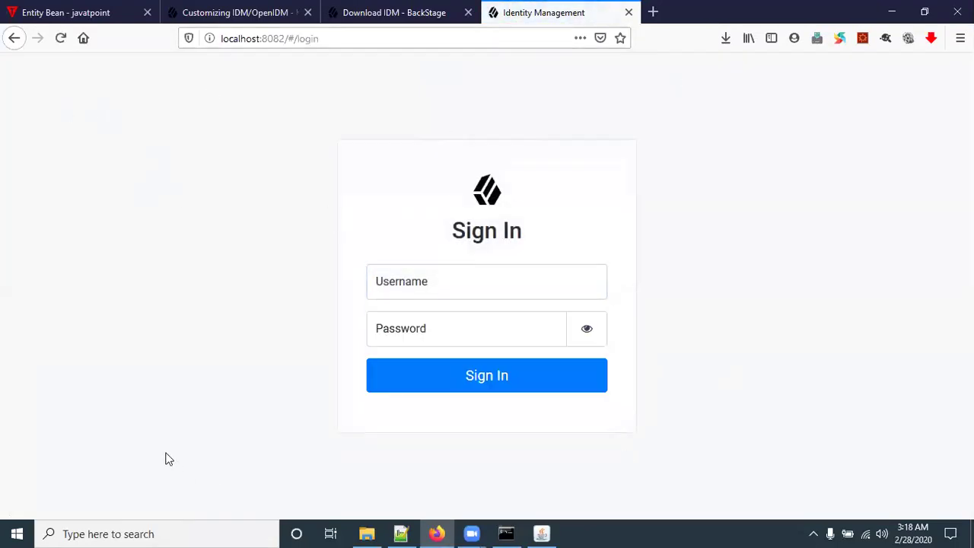
{"action": "left_click", "coordinate": [413, 286]}
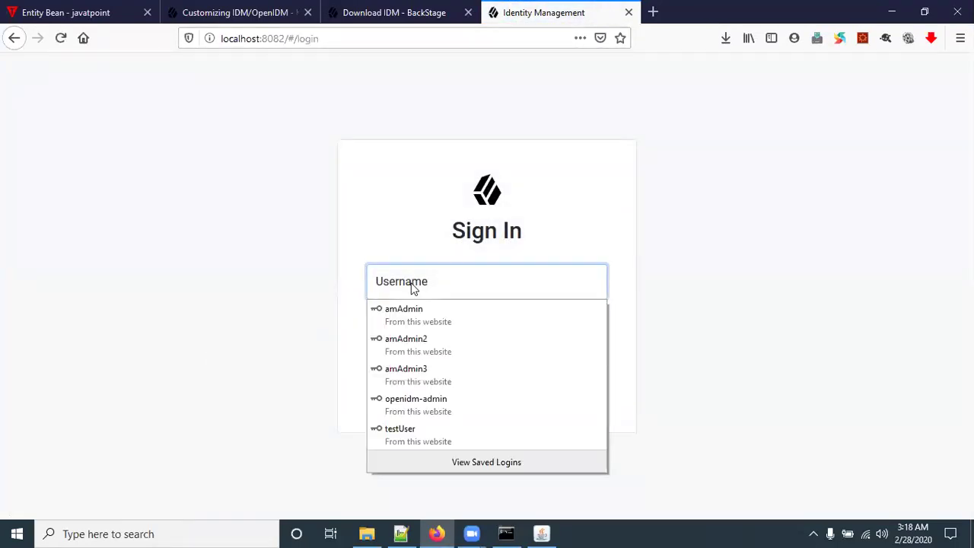
{"action": "type", "text": "ope"}
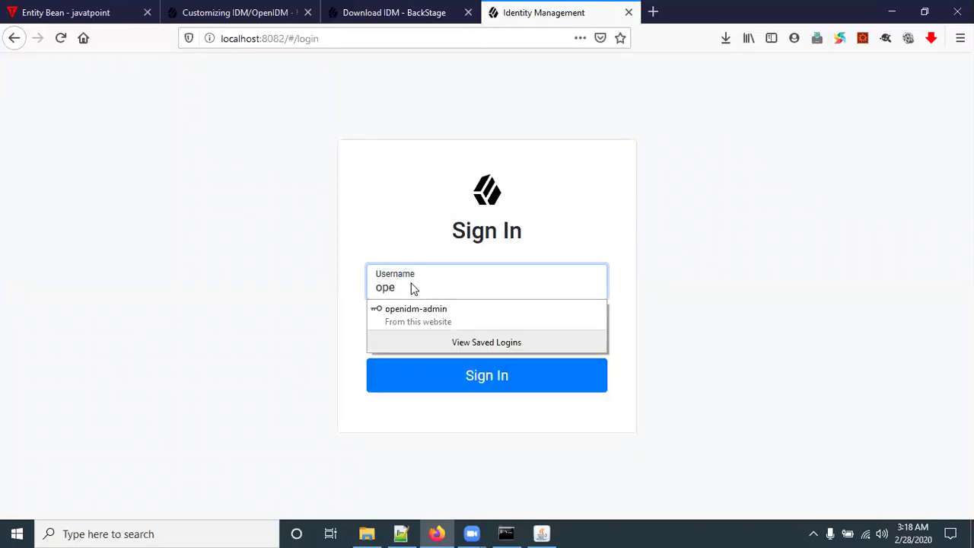
{"action": "type", "text": "nidm-admin"}
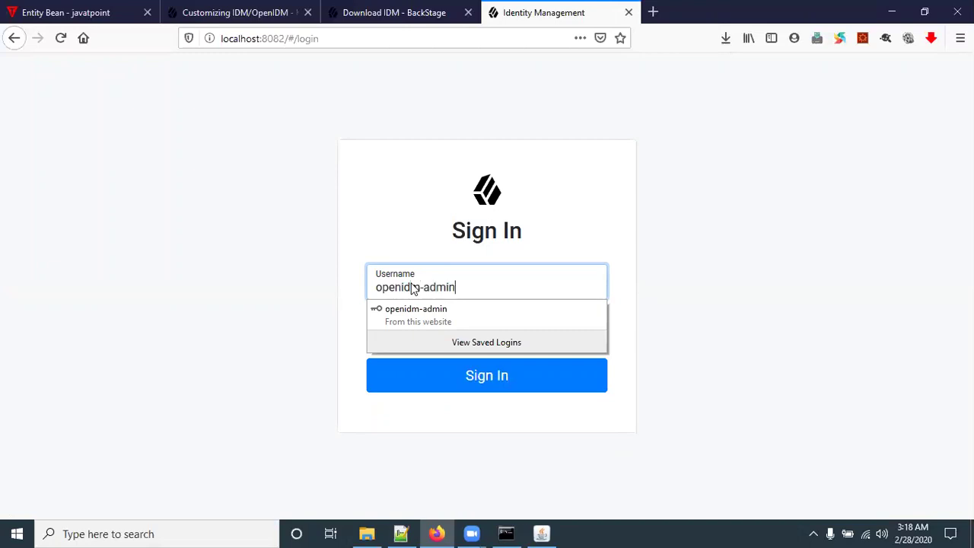
{"action": "key", "text": "Tab"}
{"action": "key", "text": "ctrl+a"}
{"action": "type", "text": "openidm-admin"}
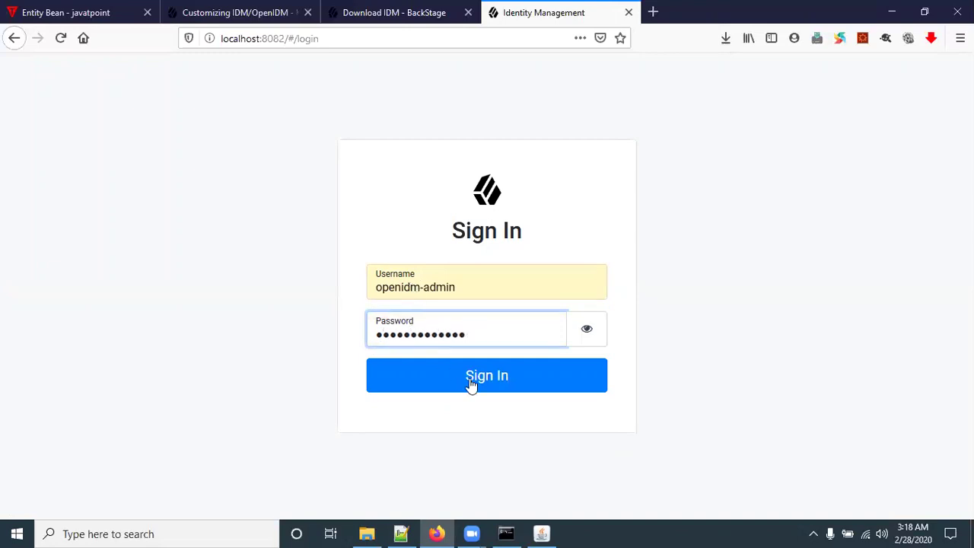
{"action": "left_click", "coordinate": [584, 328]}
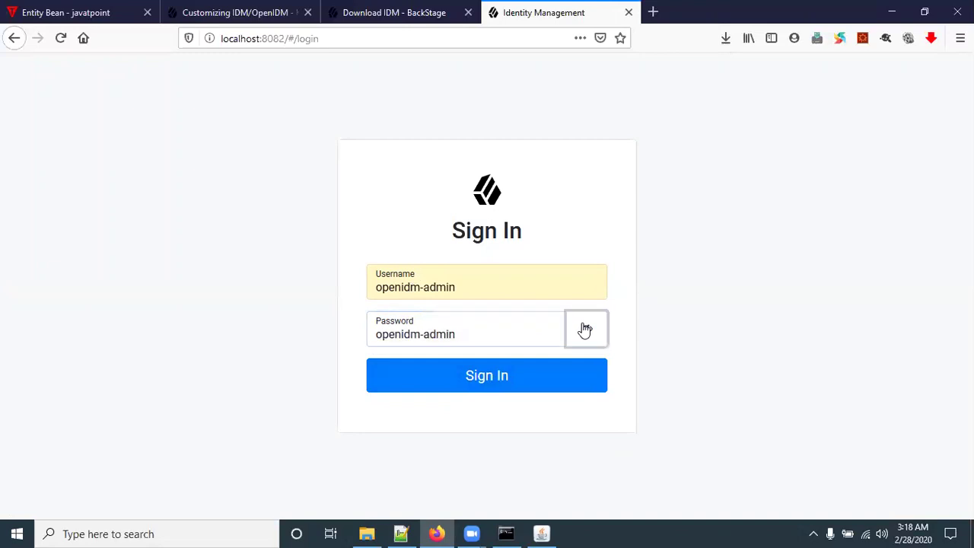
{"action": "left_click", "coordinate": [474, 383]}
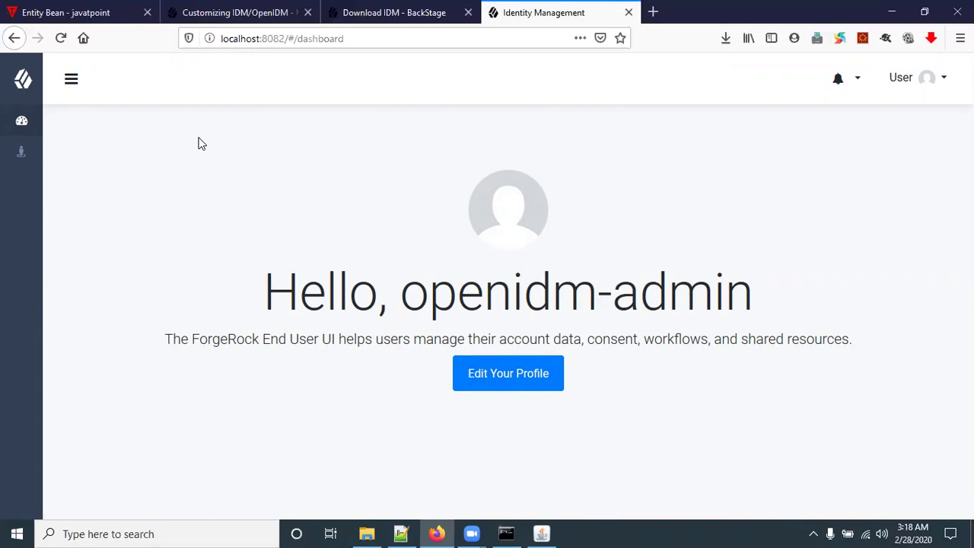
Step: View the end-user Profile page from the account menu
{"action": "left_click", "coordinate": [927, 80]}
{"action": "left_click", "coordinate": [881, 113]}
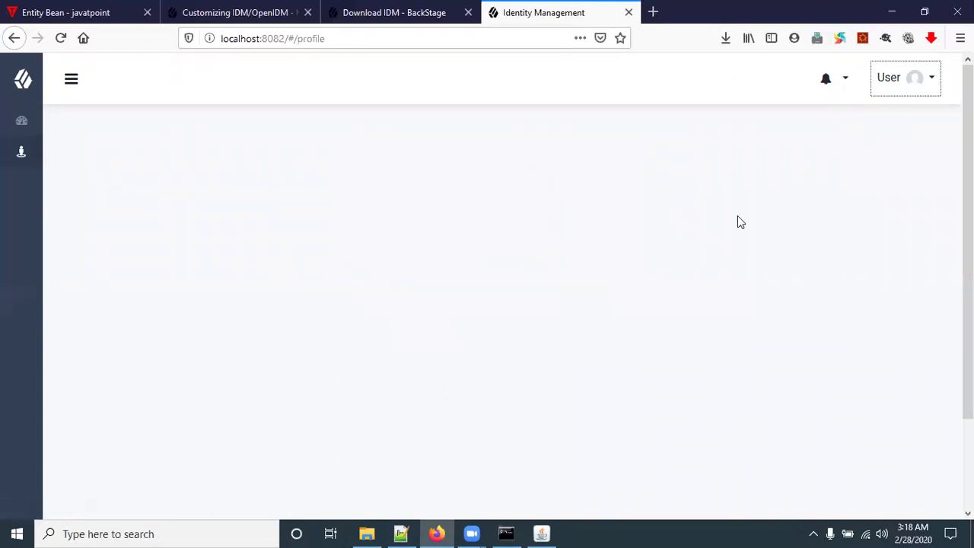
{"action": "scroll", "coordinate": [191, 272], "scroll_direction": "down", "scroll_amount": 3}
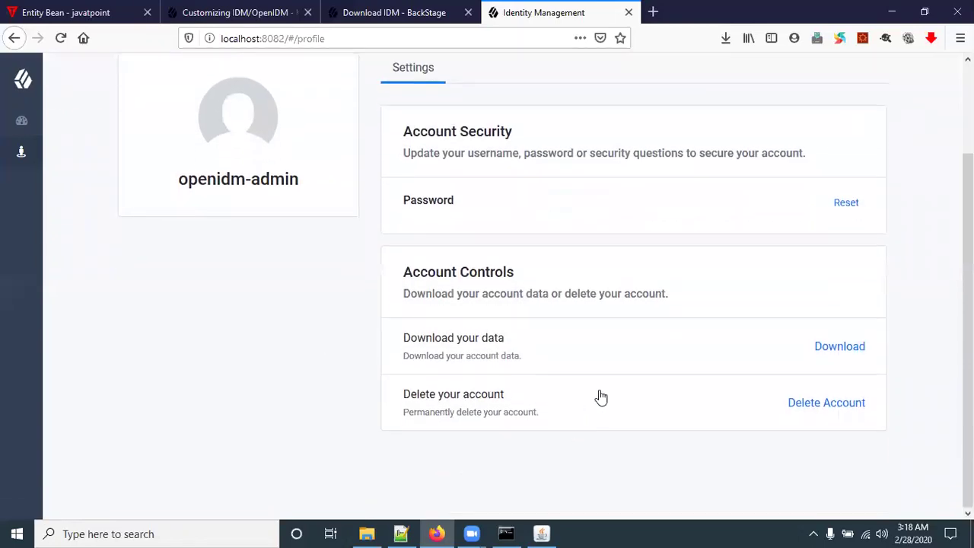
{"action": "scroll", "coordinate": [593, 404], "scroll_direction": "up", "scroll_amount": 3}
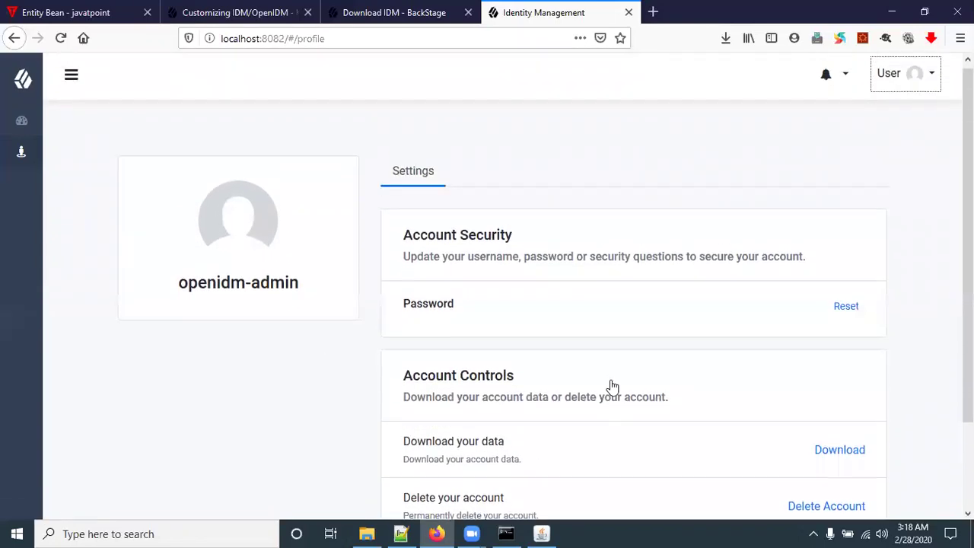
Step: Switch to the admin console and close the OpenIDM tab
{"action": "left_click", "coordinate": [922, 81]}
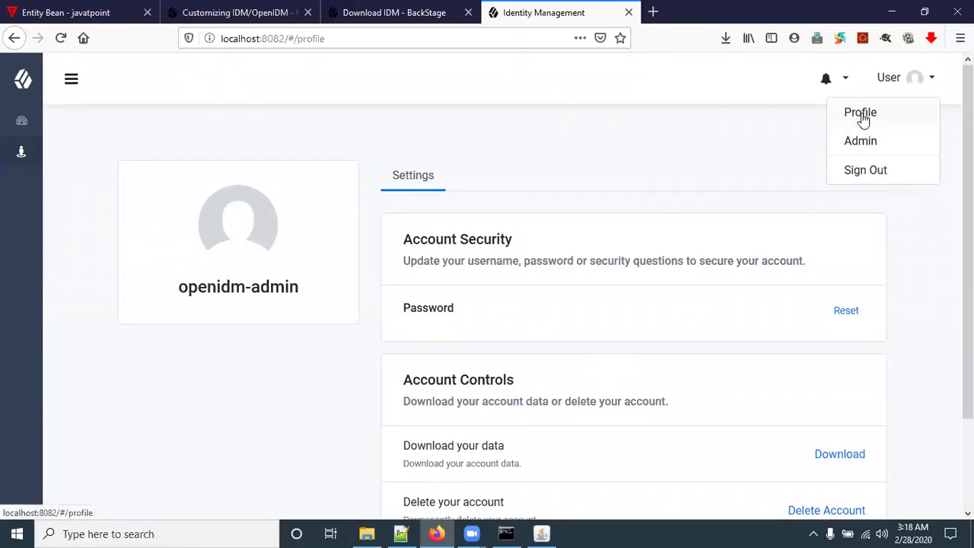
{"action": "left_click", "coordinate": [868, 151]}
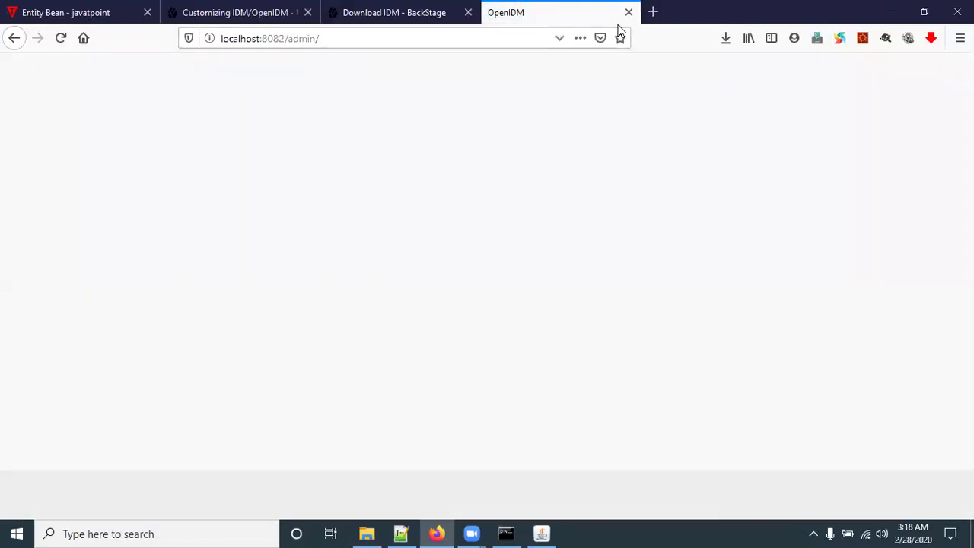
{"action": "left_click", "coordinate": [628, 13]}
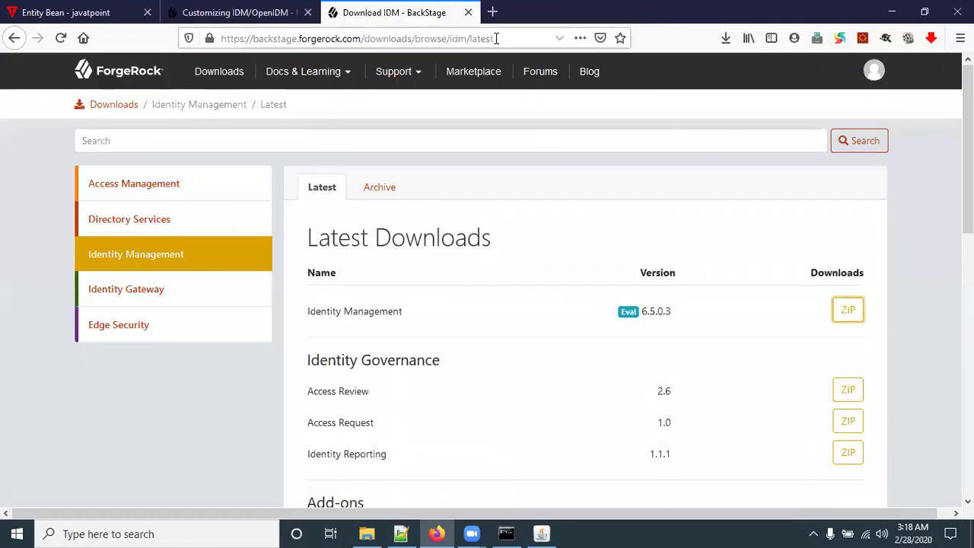
Step: Load localhost:8080 in a new browser page
{"action": "left_click", "coordinate": [492, 12]}
{"action": "type", "text": "lo"}
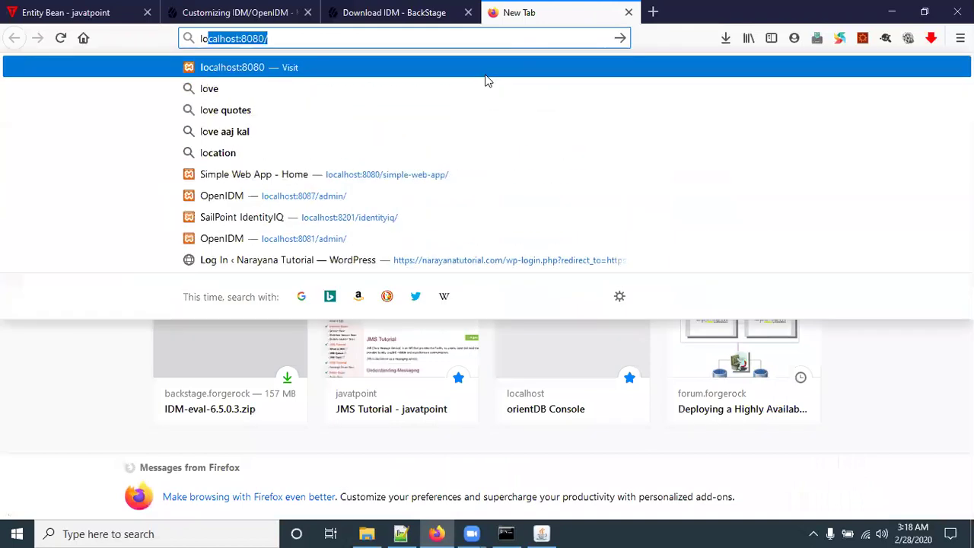
{"action": "key", "text": "Right"}
{"action": "key", "text": "Return"}
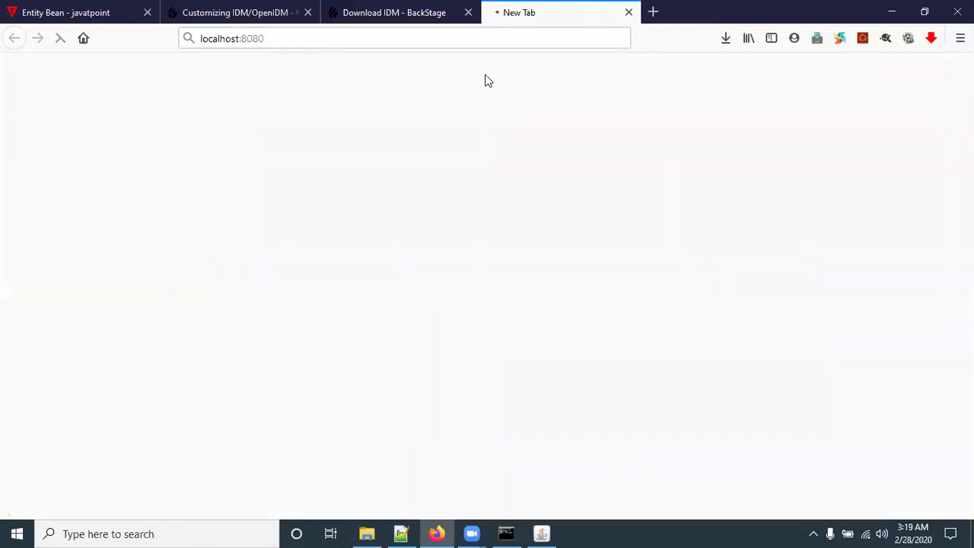
Step: Retry localhost:8080, then submit localhost:8080/openidm
{"action": "left_click", "coordinate": [361, 37]}
{"action": "left_click", "coordinate": [374, 38]}
{"action": "key", "text": "Down"}
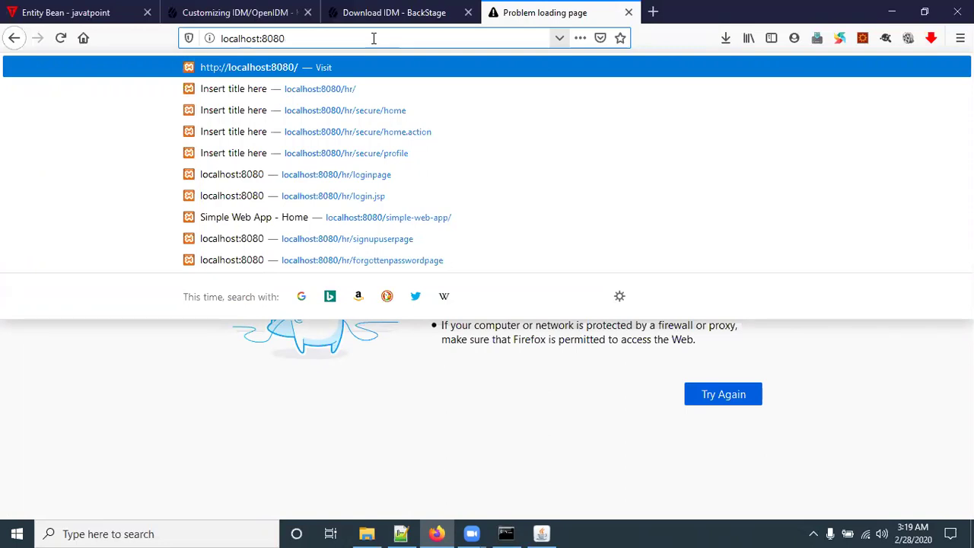
{"action": "type", "text": "/"}
{"action": "key", "text": "BackSpace"}
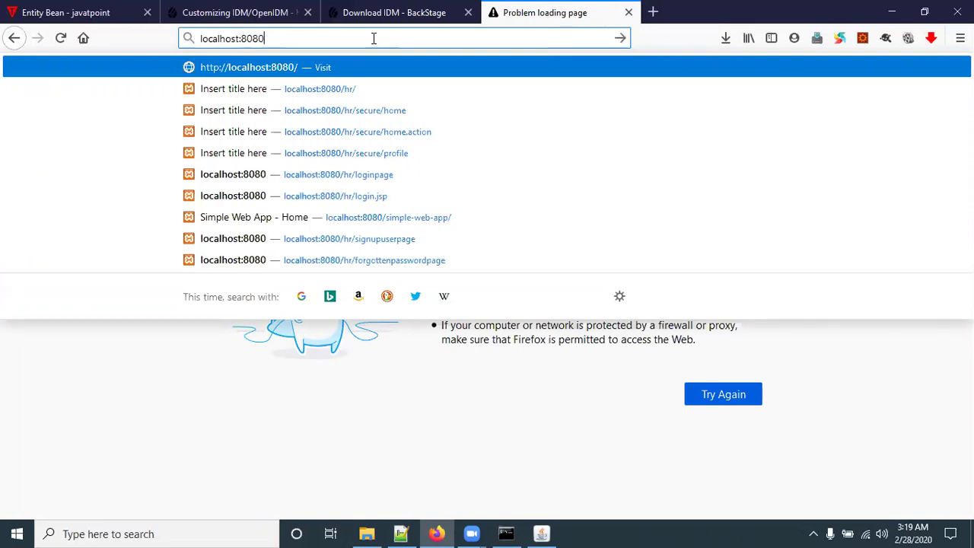
{"action": "type", "text": "/ope"}
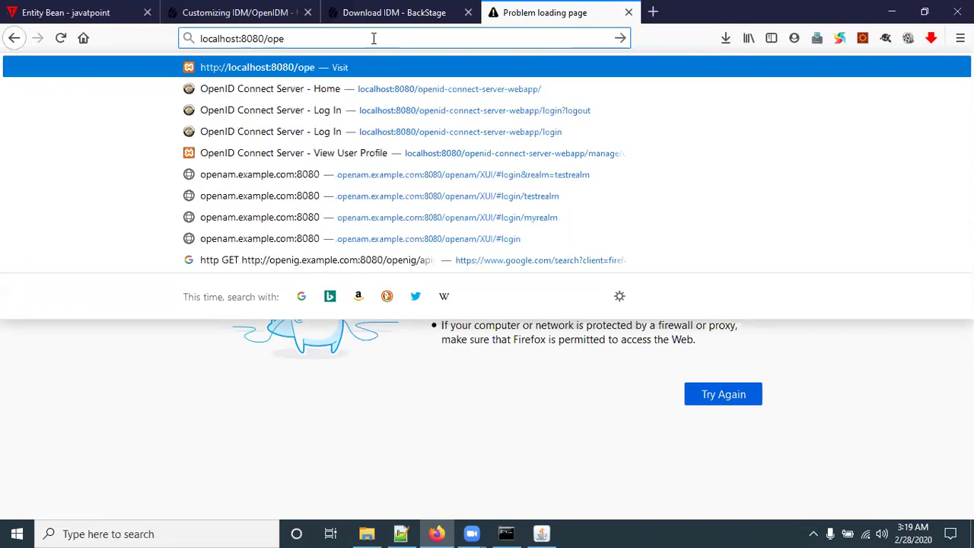
{"action": "type", "text": "nidm"}
{"action": "key", "text": "Return"}
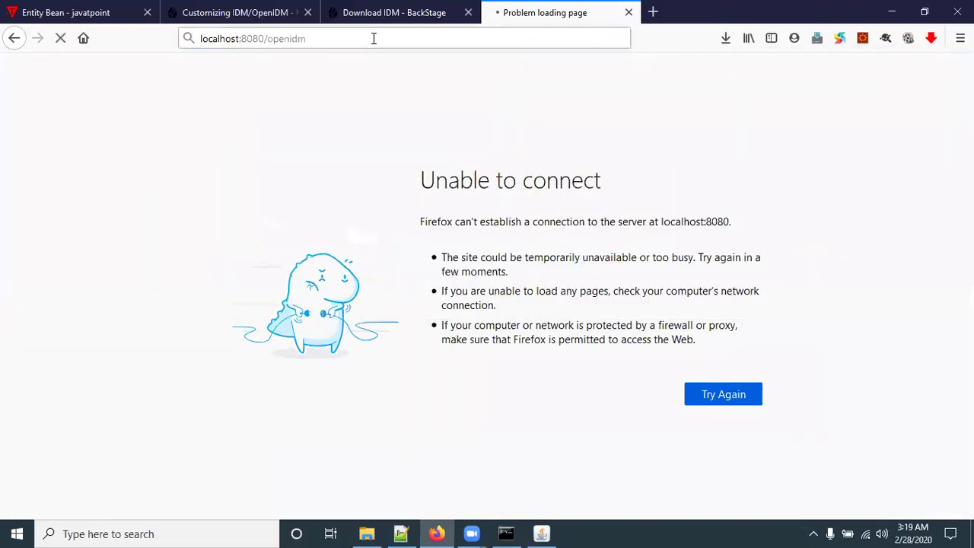
Step: Change the port to 8082 and reload localhost:8082/openidm, getting 404 Not Found
{"action": "double_click", "coordinate": [255, 39]}
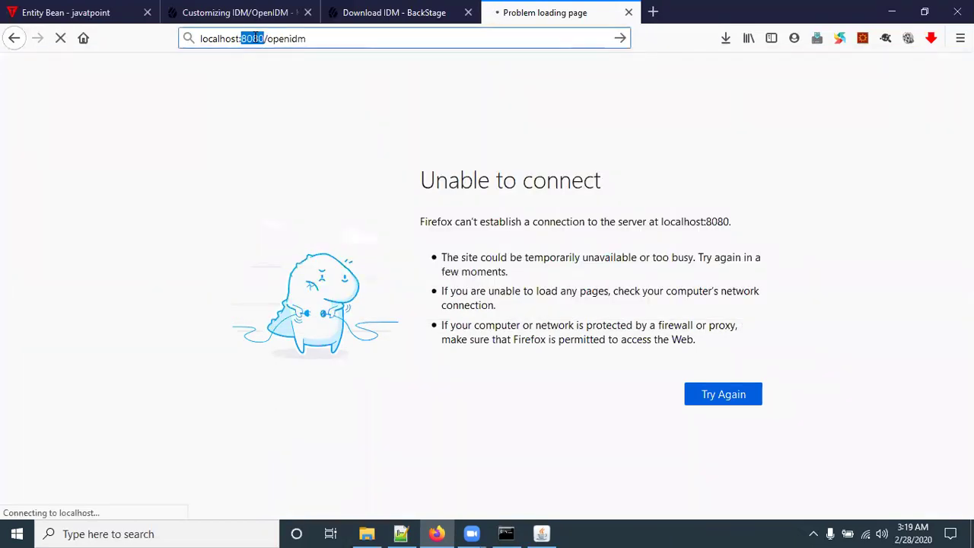
{"action": "type", "text": "808"}
{"action": "type", "text": "2"}
{"action": "key", "text": "Return"}
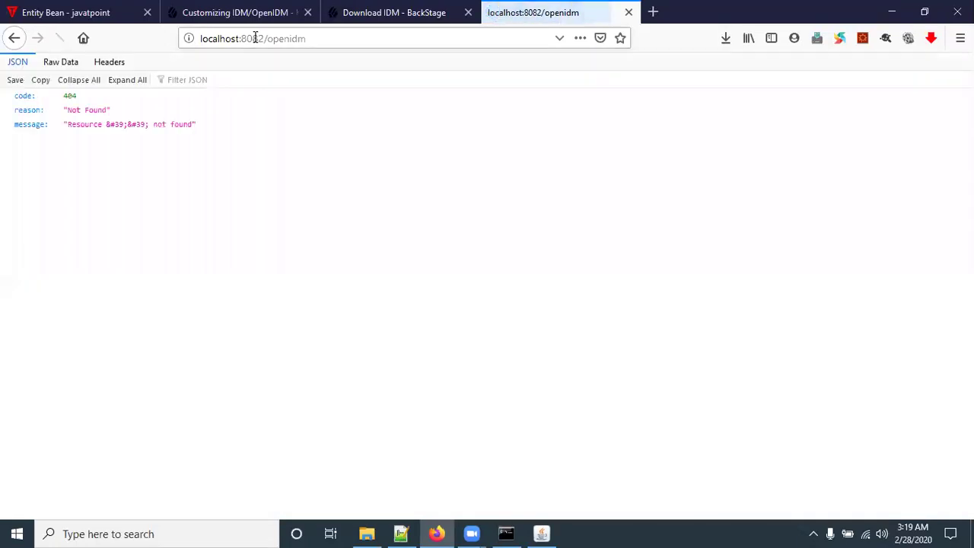
{"action": "left_click", "coordinate": [292, 42]}
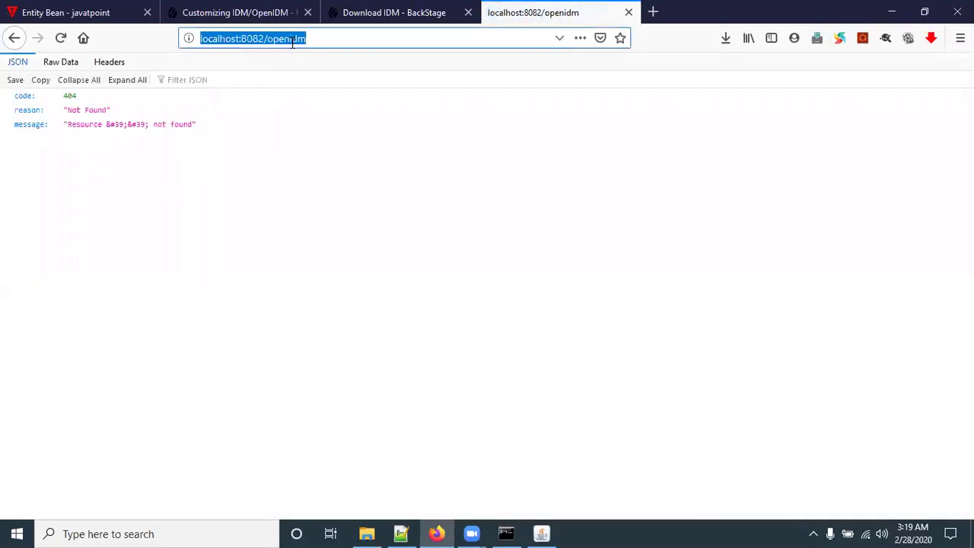
{"action": "left_click", "coordinate": [320, 38]}
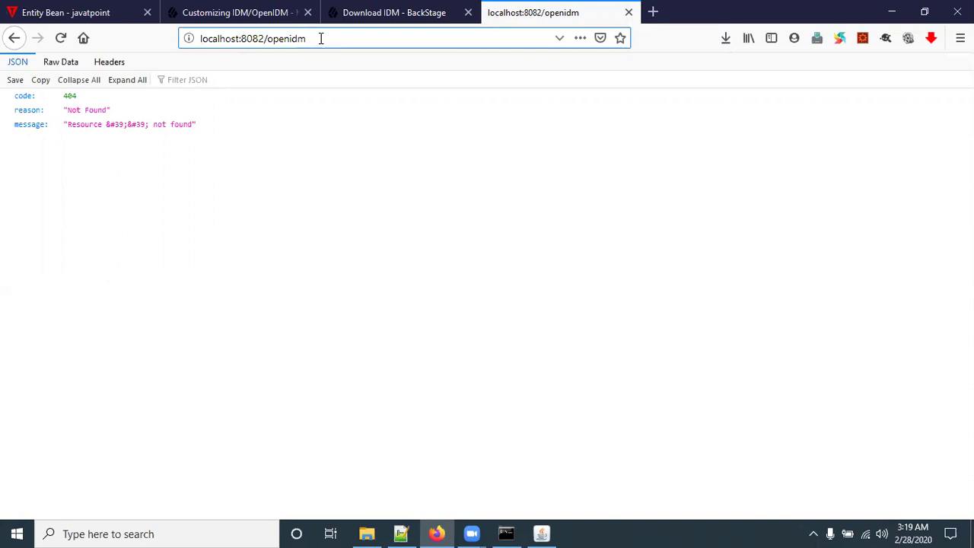
{"action": "key", "text": "Return"}
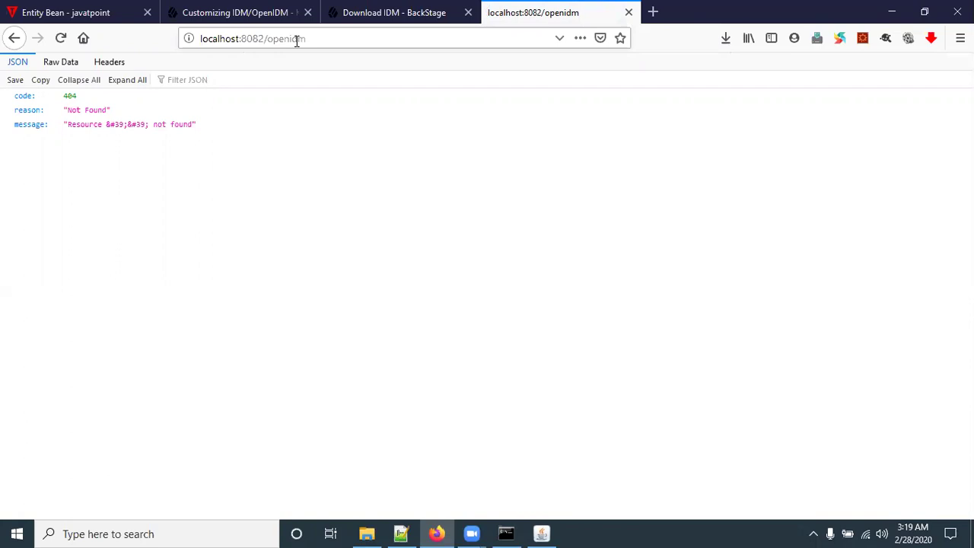
Step: Open a new private browsing window from the Firefox menu
{"action": "left_click", "coordinate": [322, 40]}
{"action": "key", "text": "ctrl+c"}
{"action": "left_click", "coordinate": [960, 38]}
{"action": "left_click", "coordinate": [837, 135]}
Step: Load localhost:8082/openidm in the private window, then trim it to localhost:8082/ for Sign In
{"action": "key", "text": "ctrl+v"}
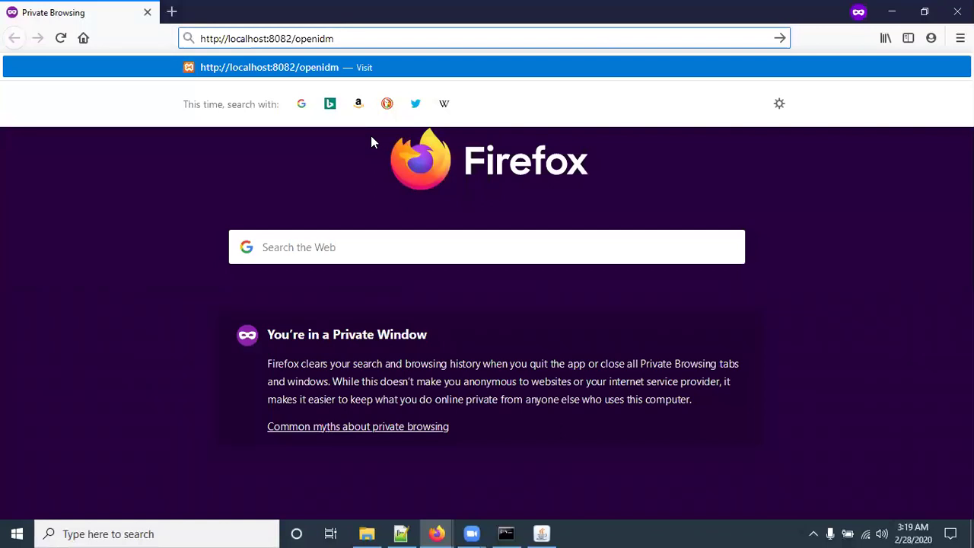
{"action": "key", "text": "Return"}
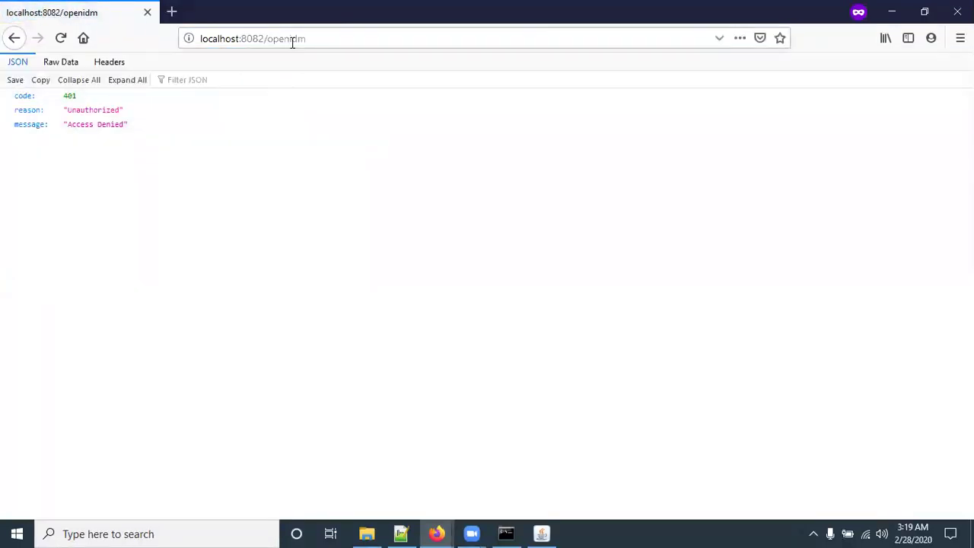
{"action": "double_click", "coordinate": [292, 43]}
{"action": "key", "text": "BackSpace"}
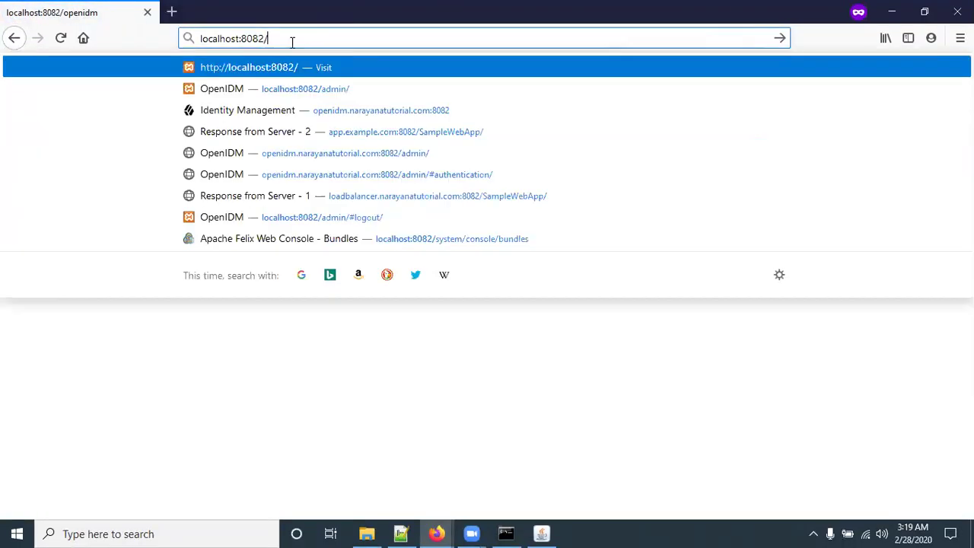
{"action": "key", "text": "Return"}
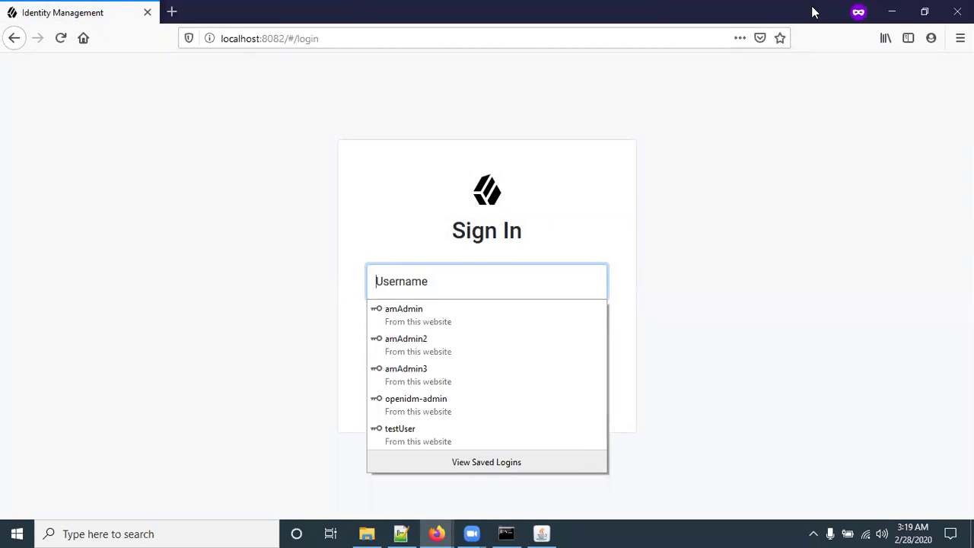
{"action": "left_click", "coordinate": [317, 103]}
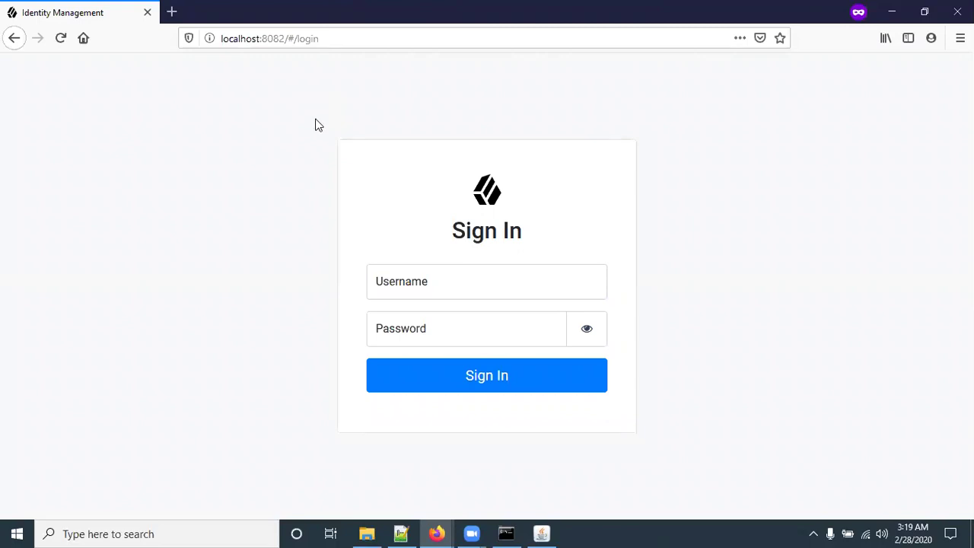
Step: Replace #/login with admin to load the admin login page, then delete admin/#login/ from the address
{"action": "left_click", "coordinate": [297, 38]}
{"action": "left_click_drag", "start_coordinate": [320, 42], "coordinate": [342, 46]}
{"action": "left_click", "coordinate": [342, 46]}
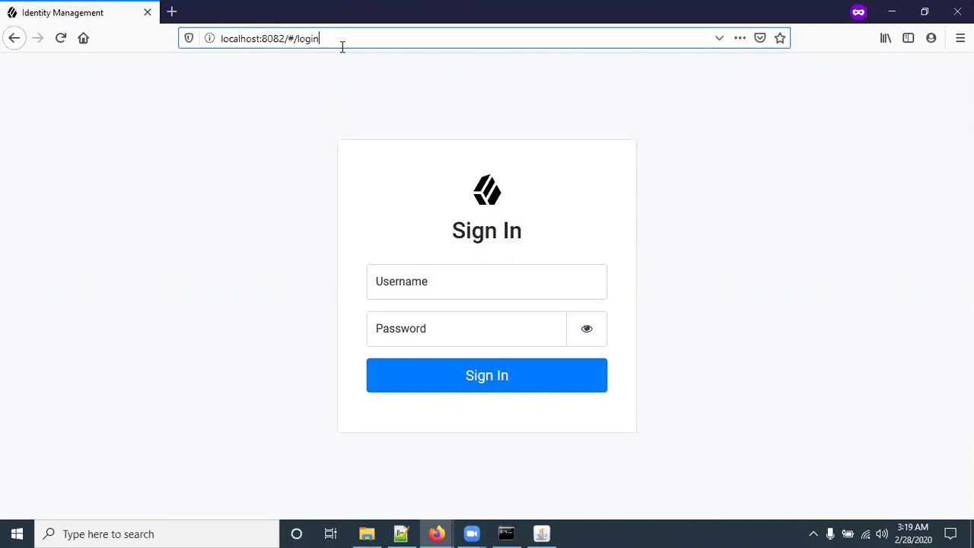
{"action": "left_click_drag", "start_coordinate": [287, 38], "coordinate": [466, 34]}
{"action": "type", "text": "admin"}
{"action": "key", "text": "Return"}
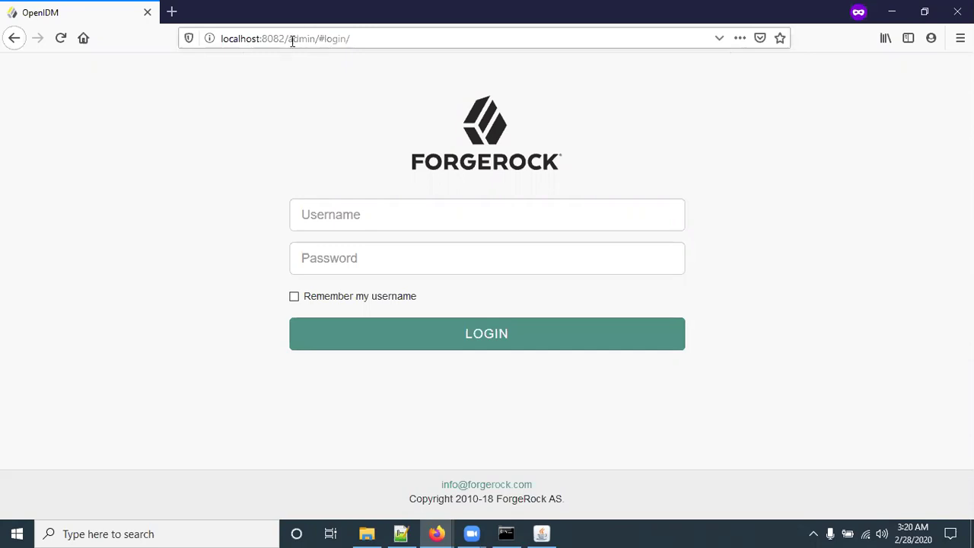
{"action": "left_click_drag", "start_coordinate": [288, 38], "coordinate": [436, 49]}
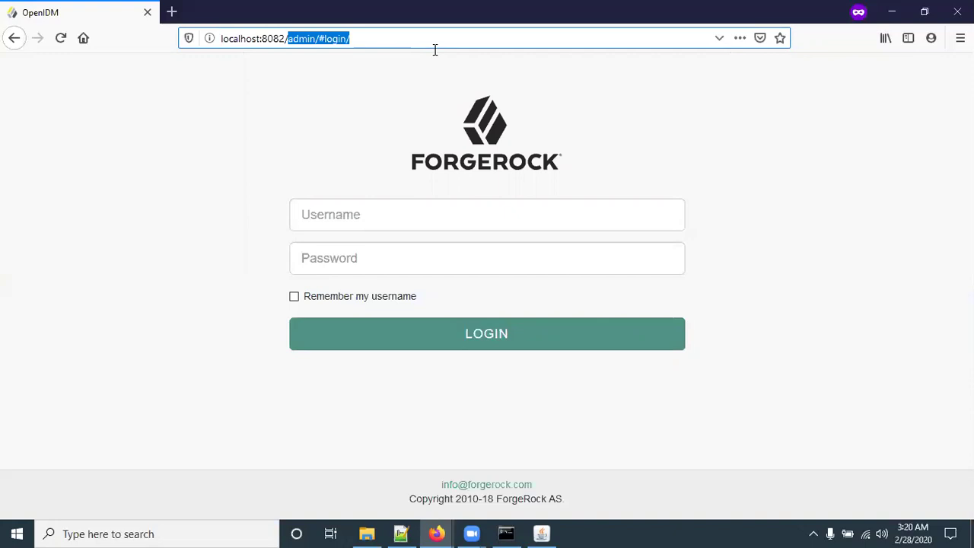
{"action": "key", "text": "BackSpace"}
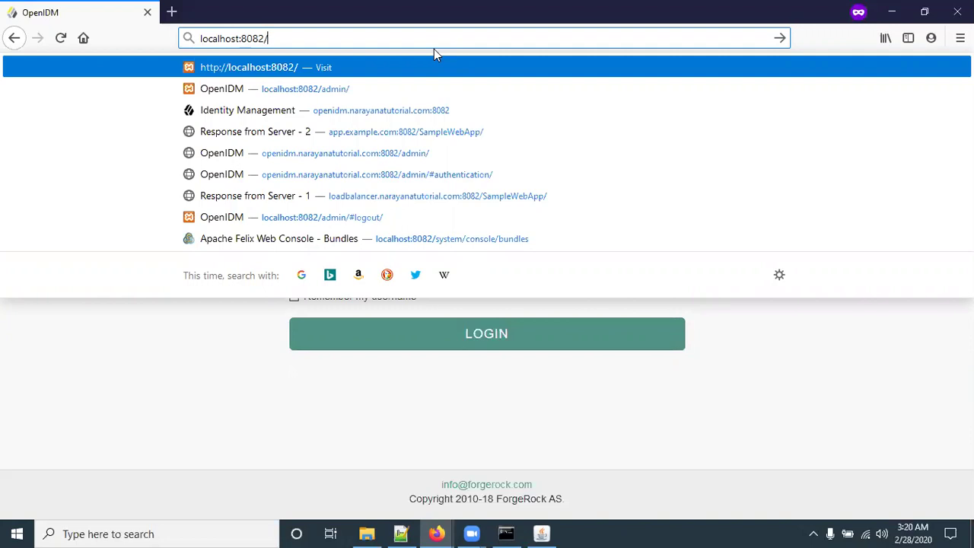
Step: Load localhost:8082/system/console and enter the administrator user name and password at the prompt
{"action": "type", "text": "system"}
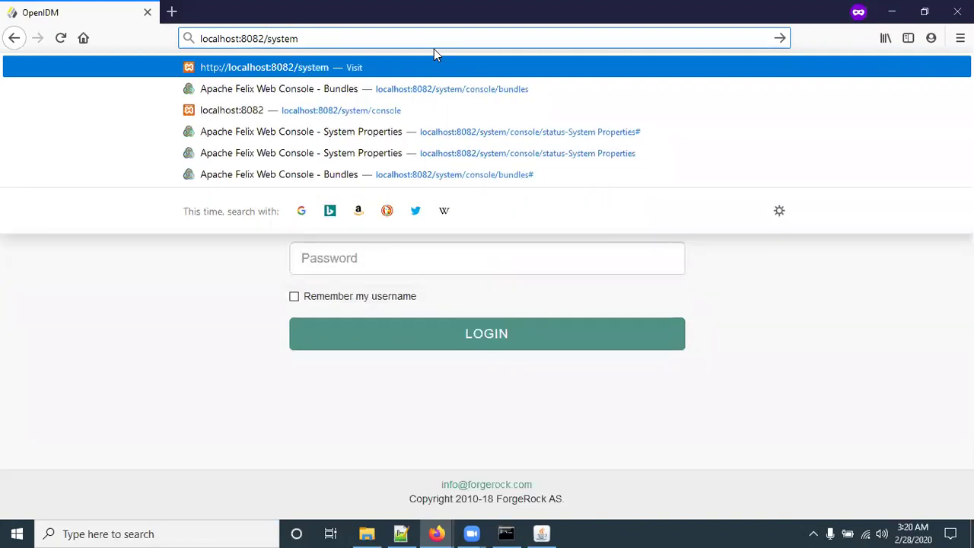
{"action": "type", "text": "/console"}
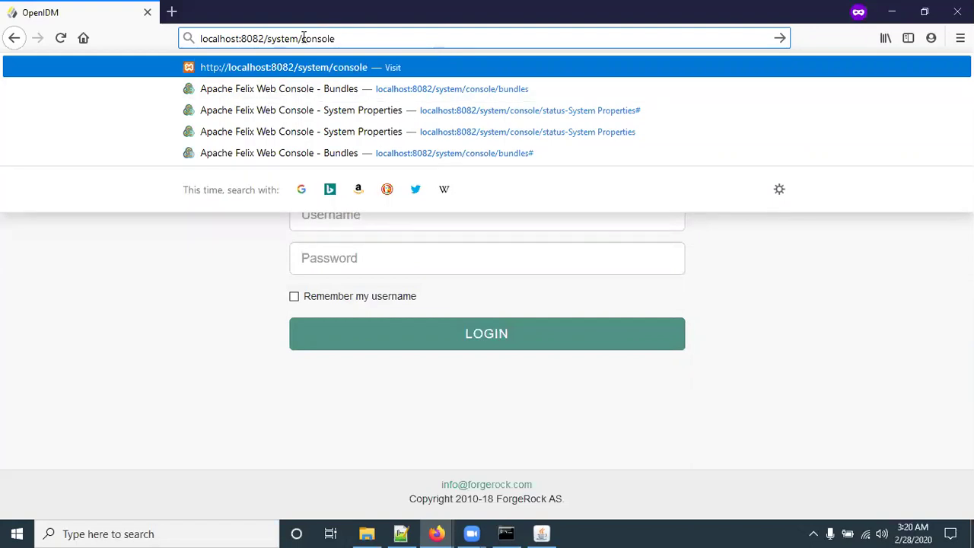
{"action": "key", "text": "Return"}
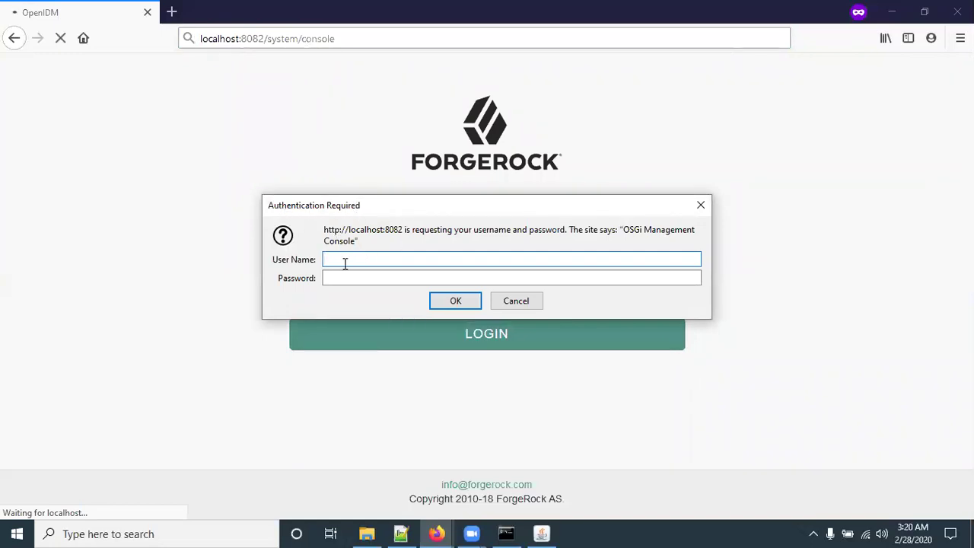
{"action": "type", "text": "admin"}
{"action": "key", "text": "Tab"}
{"action": "type", "text": "admin"}
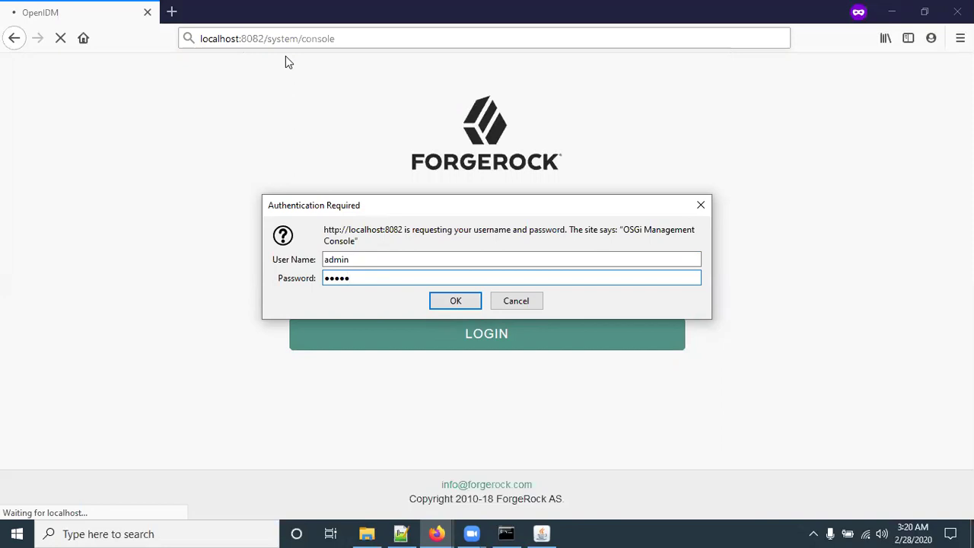
Step: Confirm the console login and open Status > Bundles, showing 294 active bundles
{"action": "left_click", "coordinate": [454, 302]}
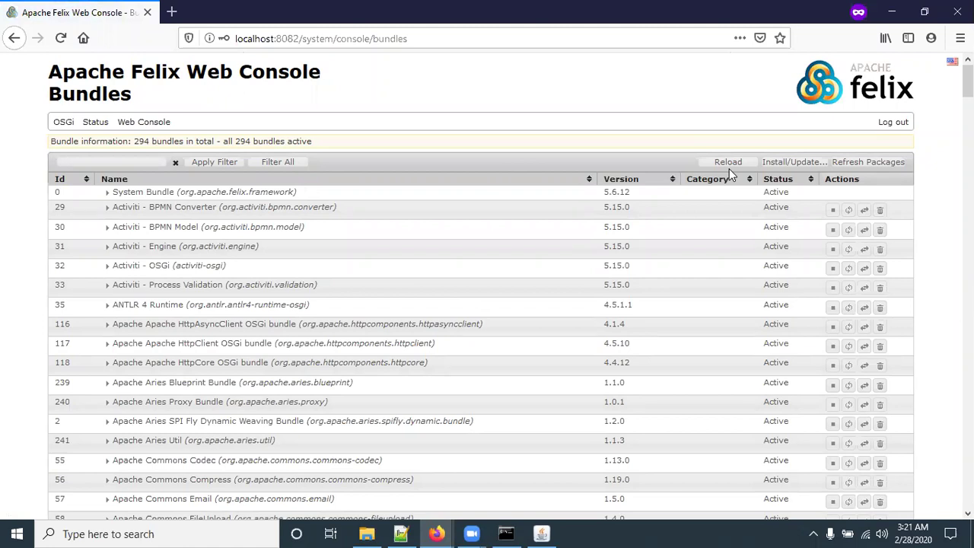
{"action": "mouse_move", "coordinate": [87, 125]}
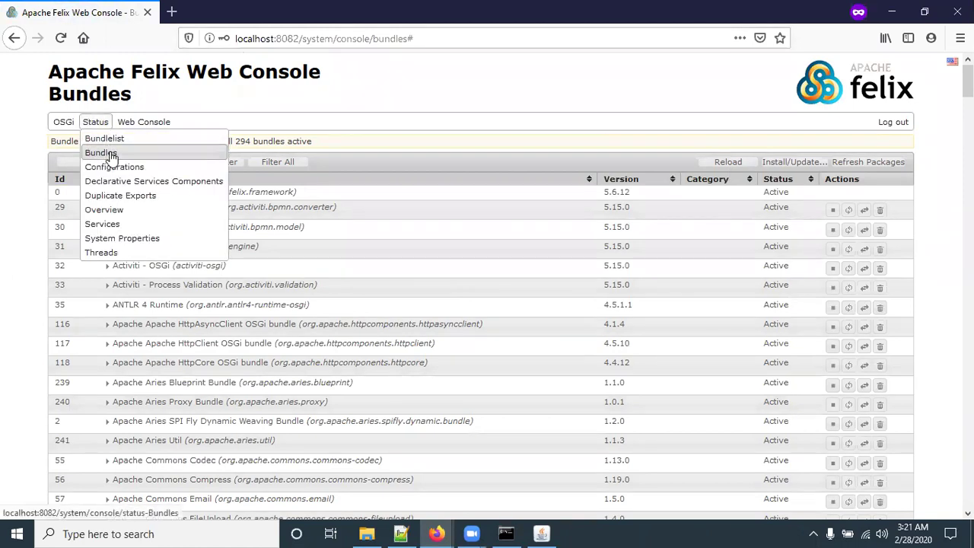
{"action": "left_click", "coordinate": [110, 154]}
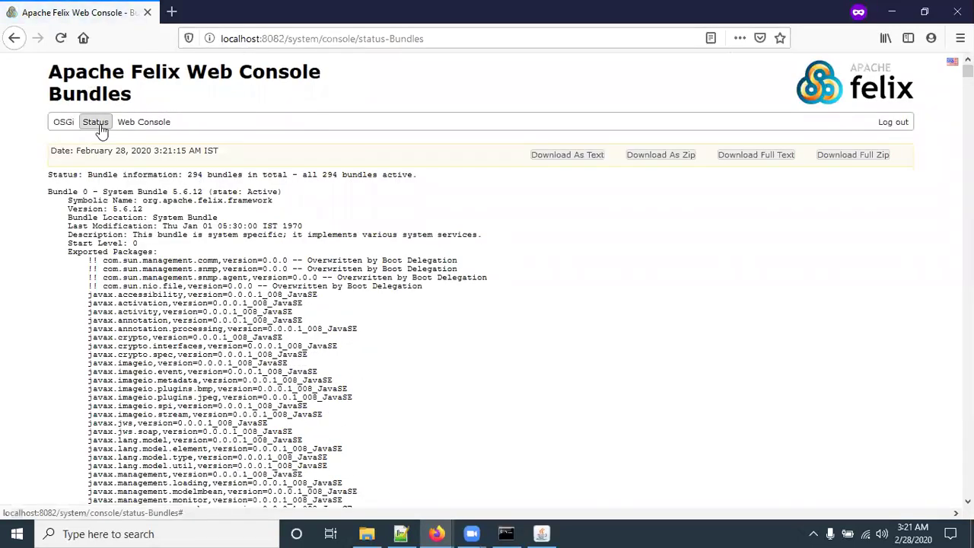
Step: Open Status > System Properties and highlight the LDAPS_port property
{"action": "mouse_move", "coordinate": [101, 130]}
{"action": "left_click", "coordinate": [109, 236]}
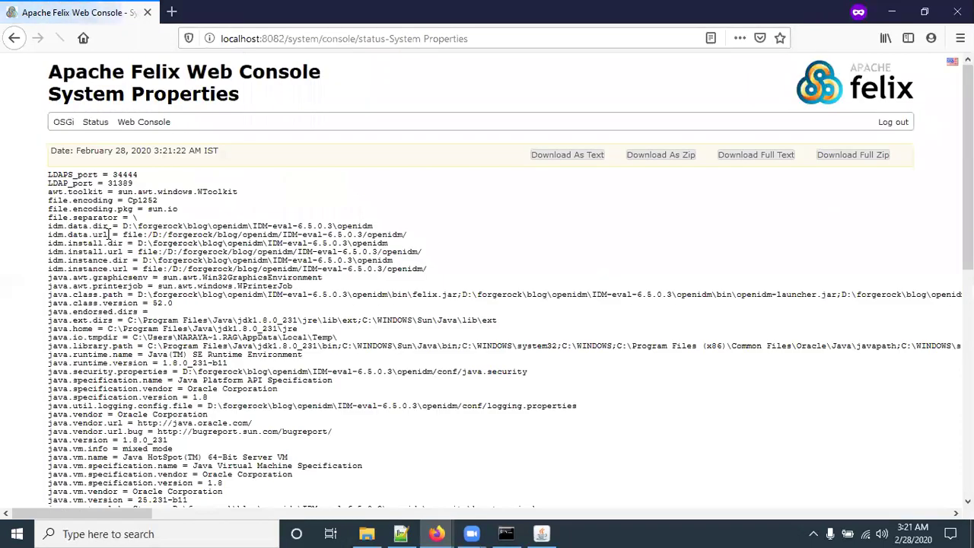
{"action": "left_click_drag", "start_coordinate": [53, 175], "coordinate": [111, 177]}
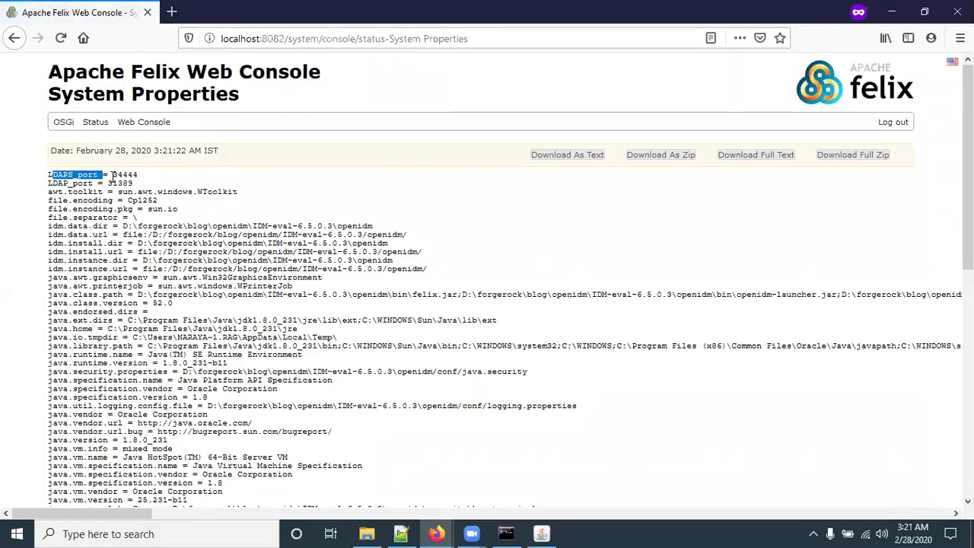
{"action": "left_click", "coordinate": [101, 180]}
Step: Highlight the LDAP_port through file.encoding lines and the idm data and install directory lines
{"action": "left_click_drag", "start_coordinate": [48, 183], "coordinate": [160, 206]}
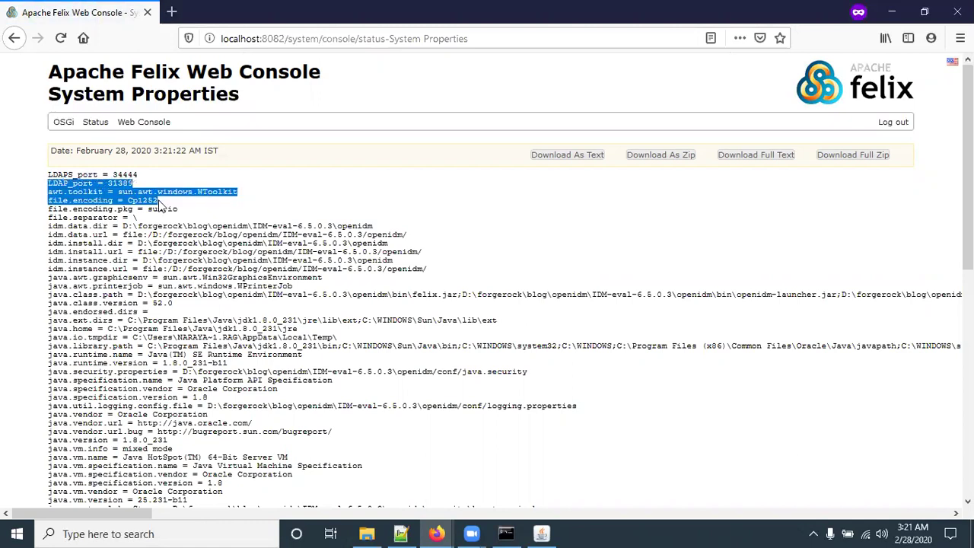
{"action": "scroll", "coordinate": [236, 318], "scroll_direction": "down", "scroll_amount": 4}
{"action": "left_click_drag", "start_coordinate": [58, 80], "coordinate": [397, 101]}
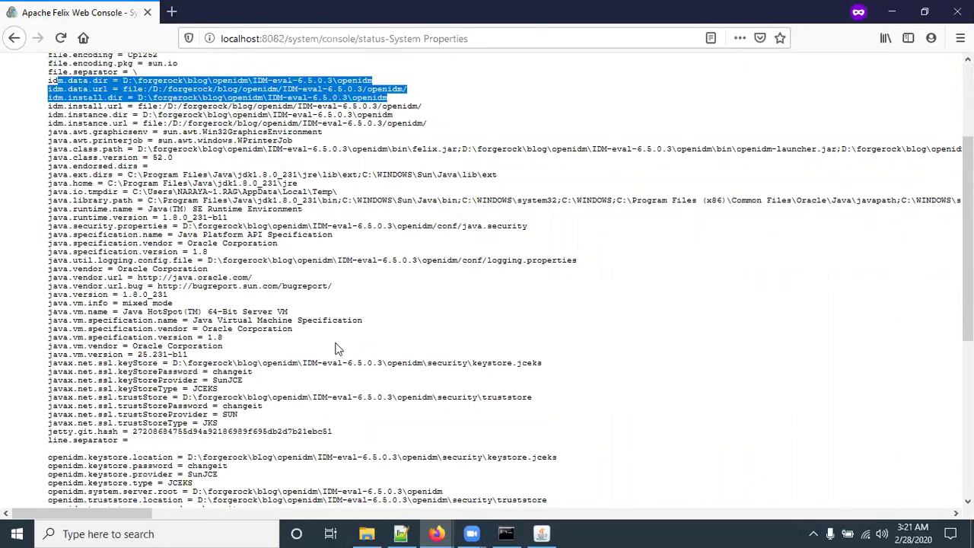
{"action": "scroll", "coordinate": [337, 343], "scroll_direction": "down", "scroll_amount": 6}
{"action": "scroll", "coordinate": [338, 350], "scroll_direction": "down", "scroll_amount": 3}
{"action": "scroll", "coordinate": [339, 351], "scroll_direction": "up", "scroll_amount": 12}
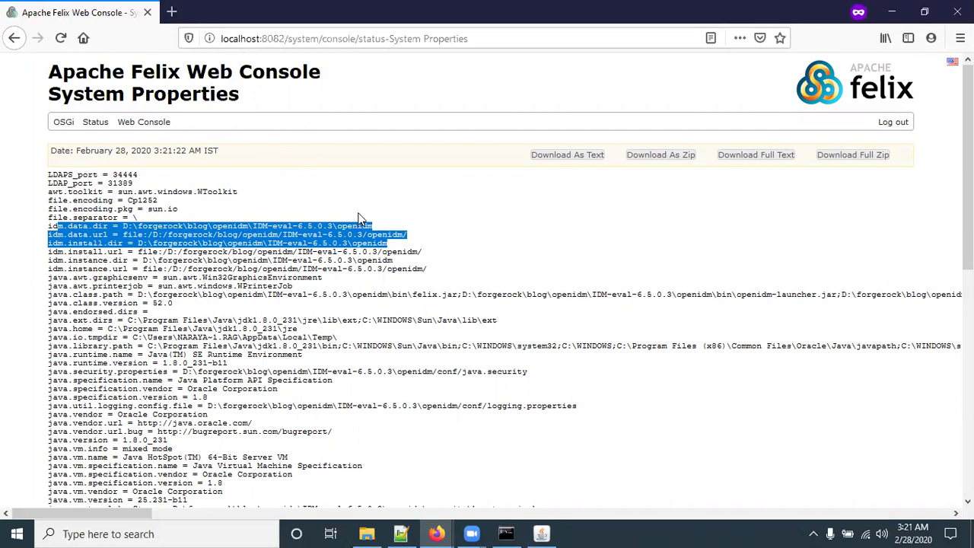
{"action": "left_click", "coordinate": [405, 175]}
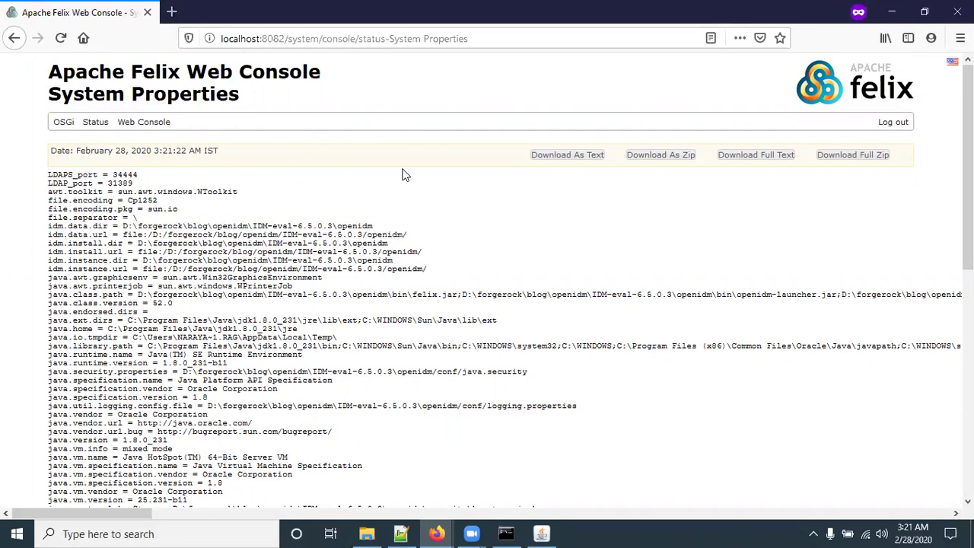